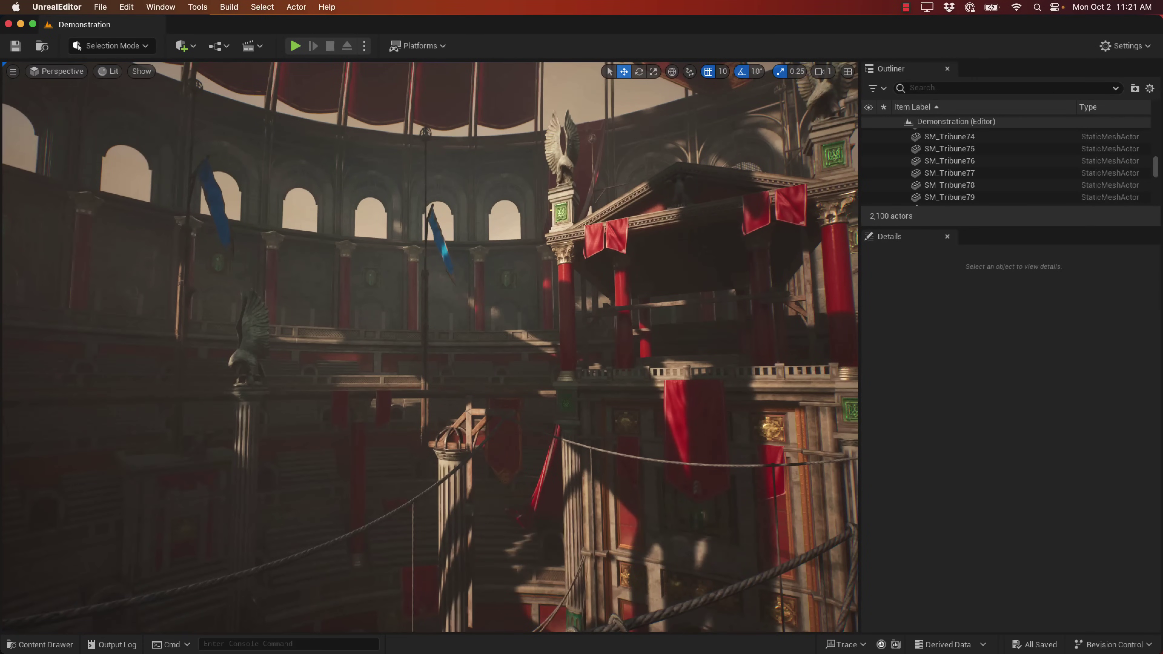
# - Load the arena pack's Overview level, then collapse the Arena folders in the Content Drawer
pyautogui.click(39, 641)
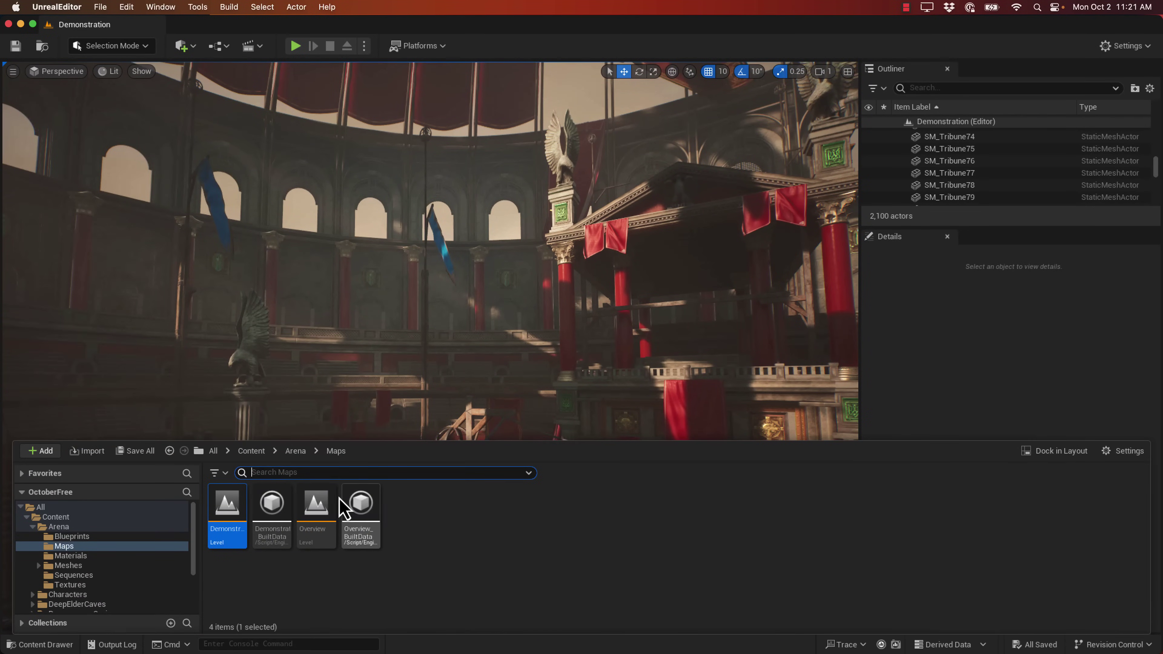
pyautogui.doubleClick(328, 504)
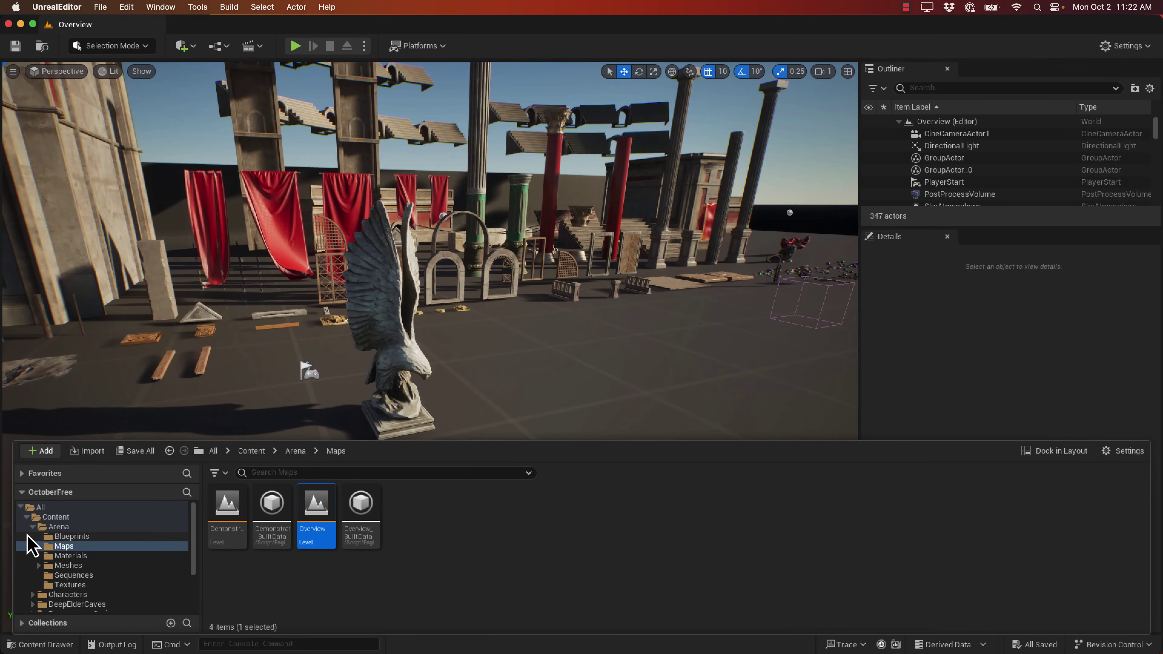
pyautogui.click(33, 532)
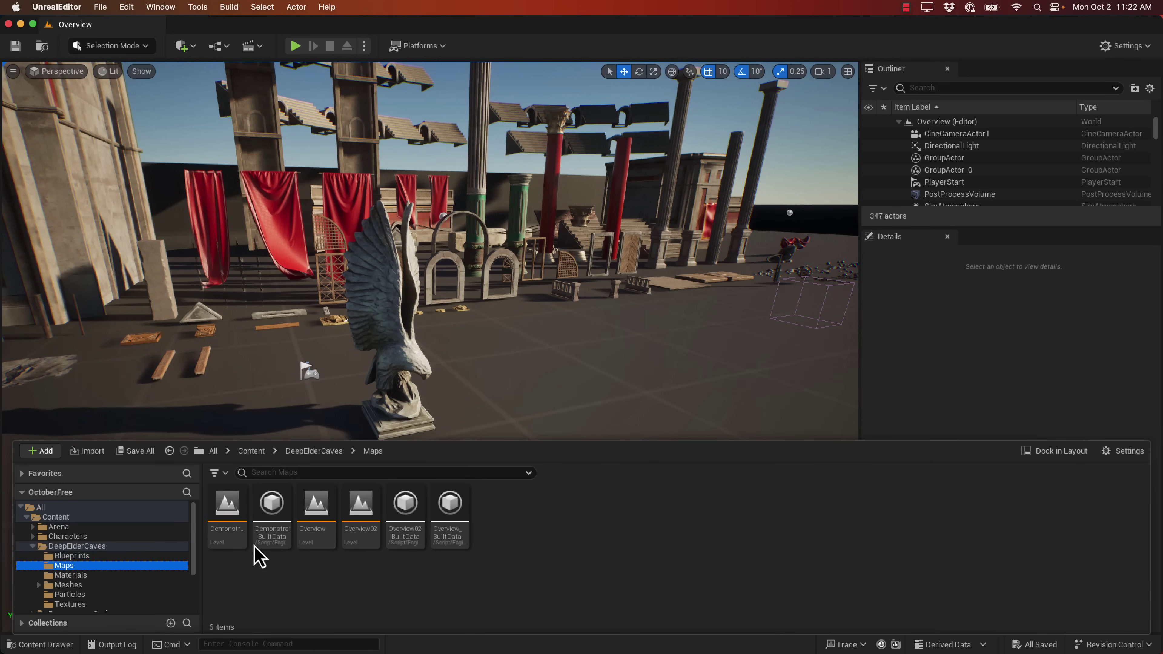
# - Load the DeepElderCaves Demonstration level and fly toward the lit opening in Game View (G)
pyautogui.doubleClick(231, 503)
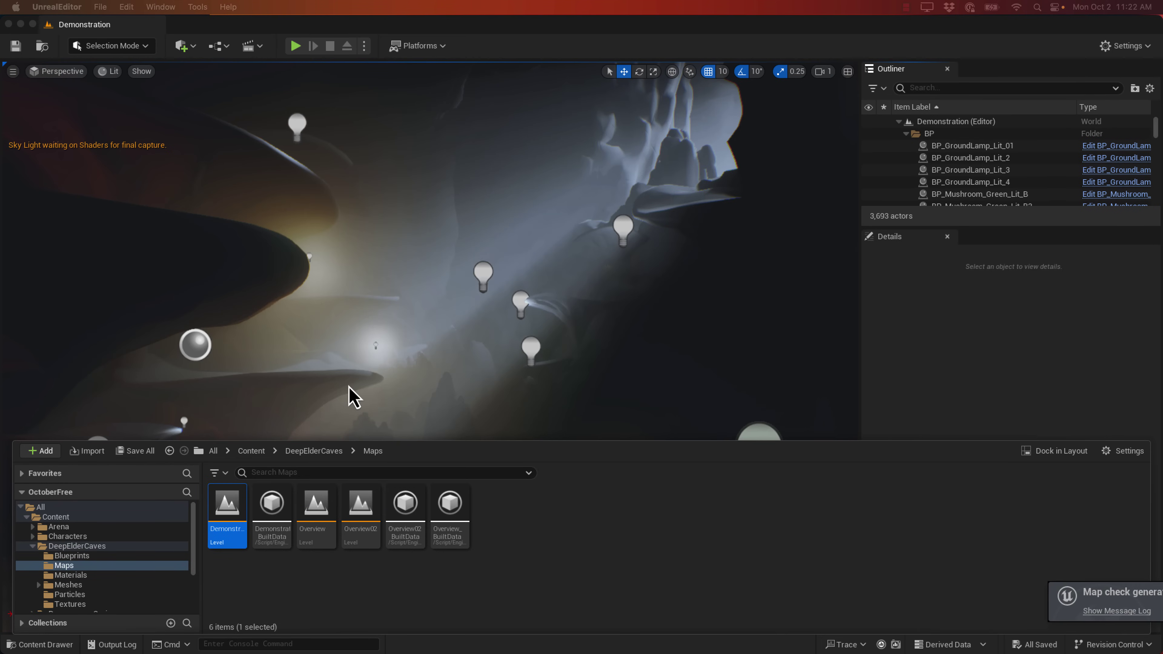
pyautogui.click(519, 214)
pyautogui.moveTo(518, 214); pyautogui.dragTo(510, 238, button='right')
pyautogui.press('g')
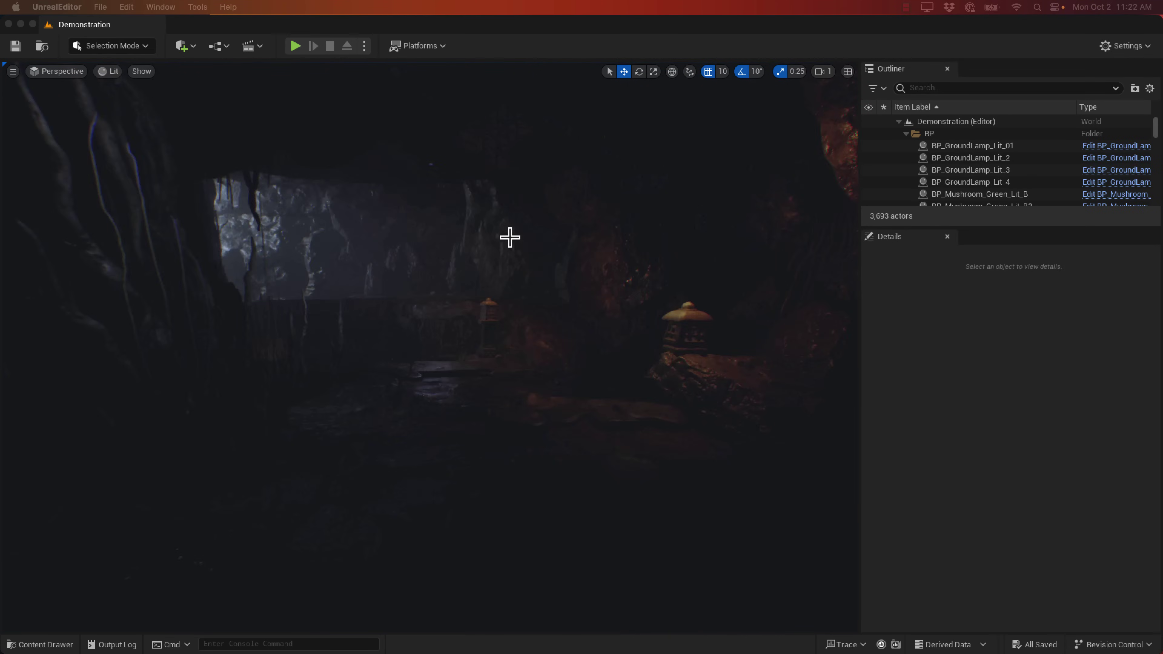
pyautogui.moveTo(510, 237); pyautogui.dragTo(504, 271, button='right')
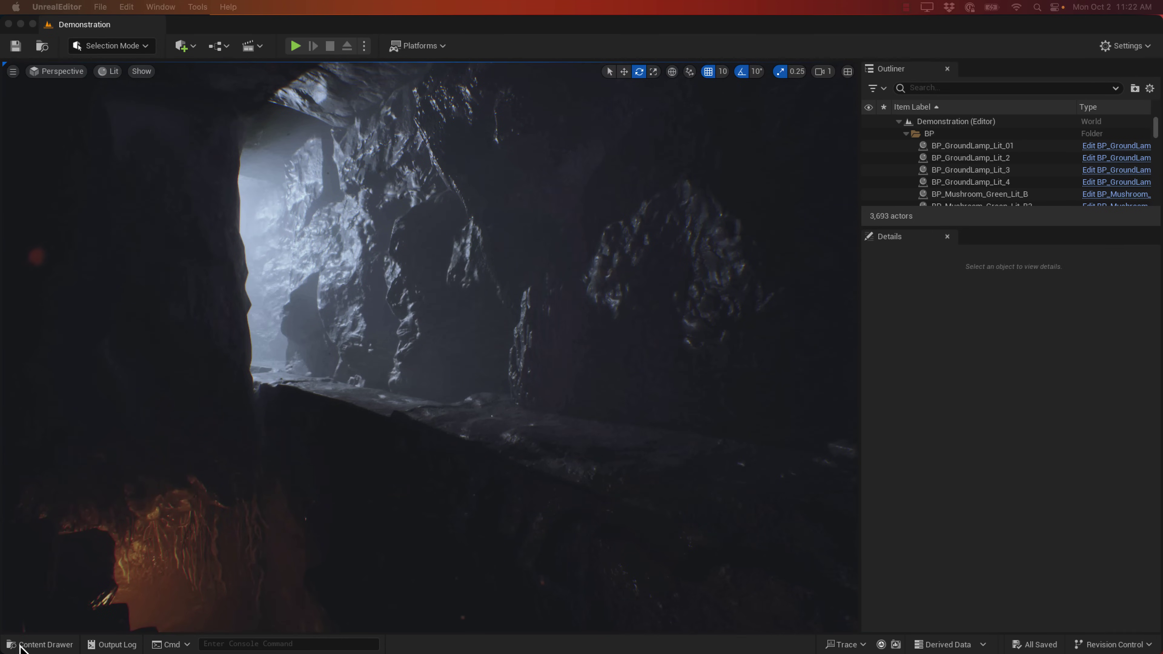
# - Fly over the cave Overview level's mushroom rows and rock walls, then load Overview02
pyautogui.click(70, 643)
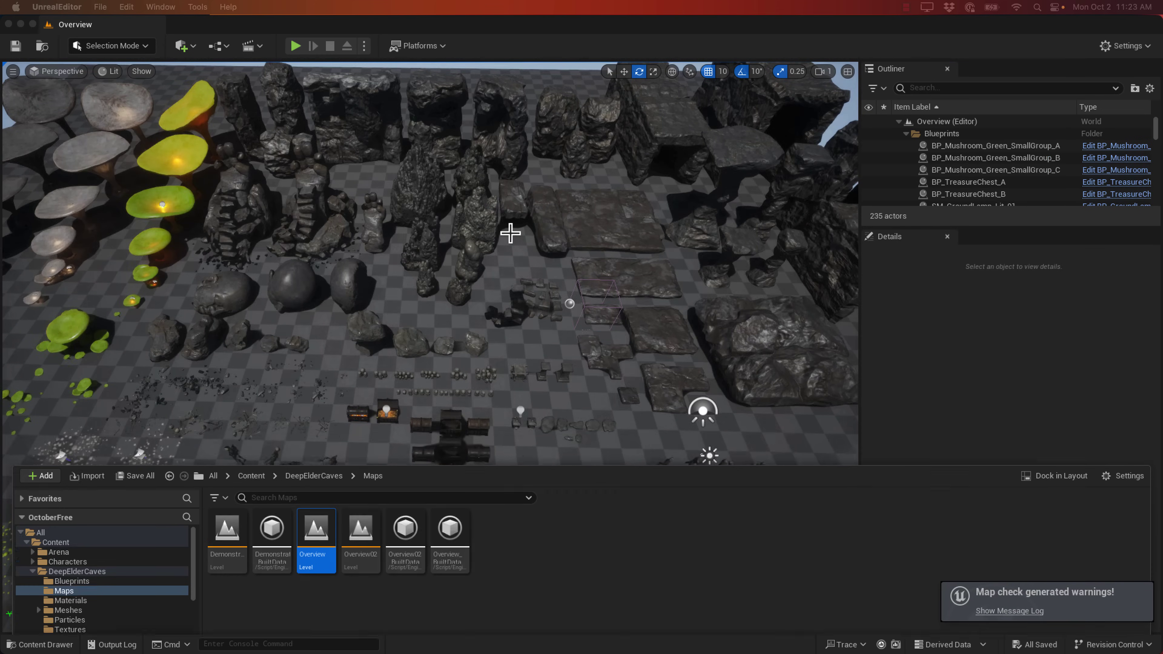
pyautogui.moveTo(510, 233); pyautogui.dragTo(510, 234, button='right')
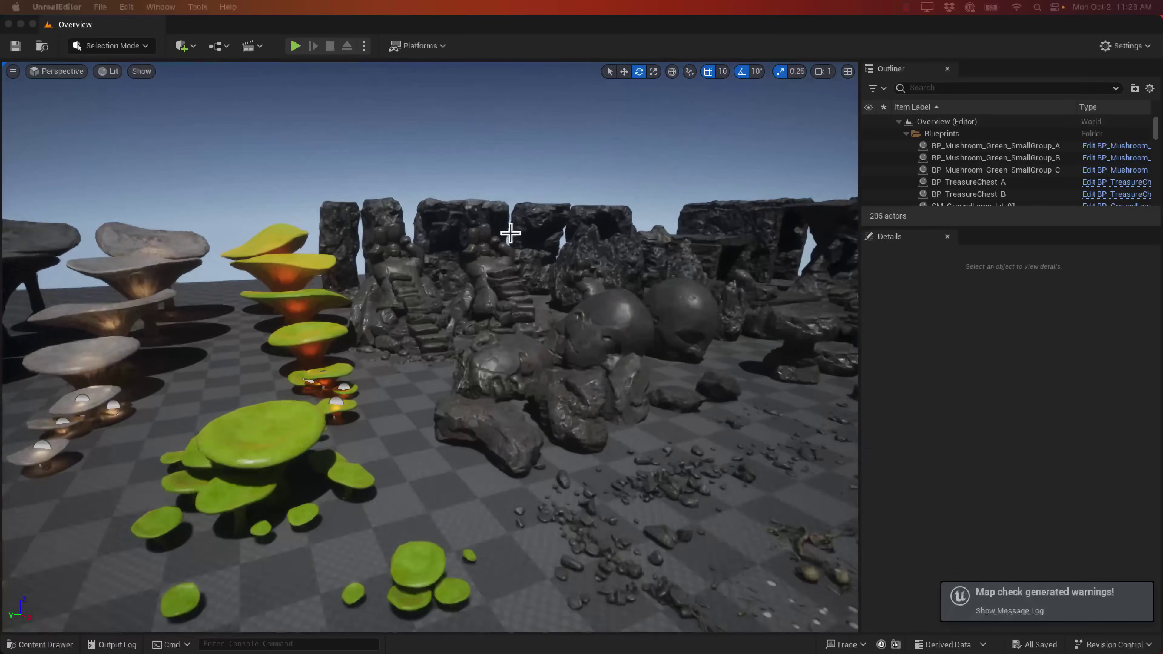
pyautogui.moveTo(510, 233); pyautogui.dragTo(509, 233, button='right')
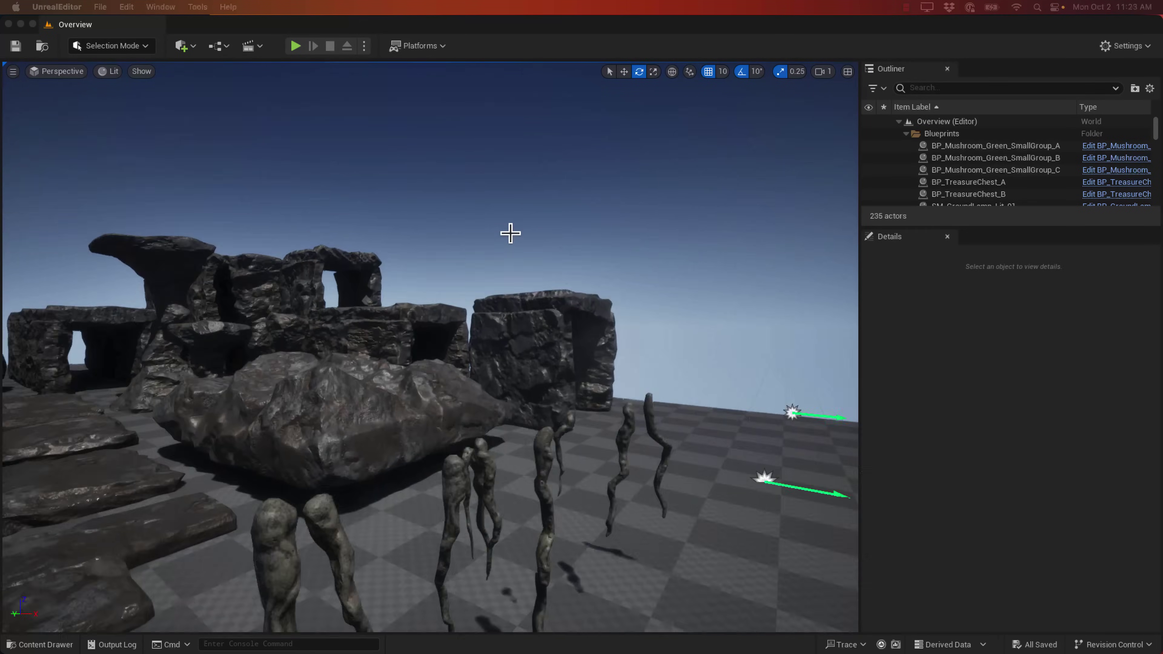
pyautogui.moveTo(510, 233); pyautogui.dragTo(510, 233, button='right')
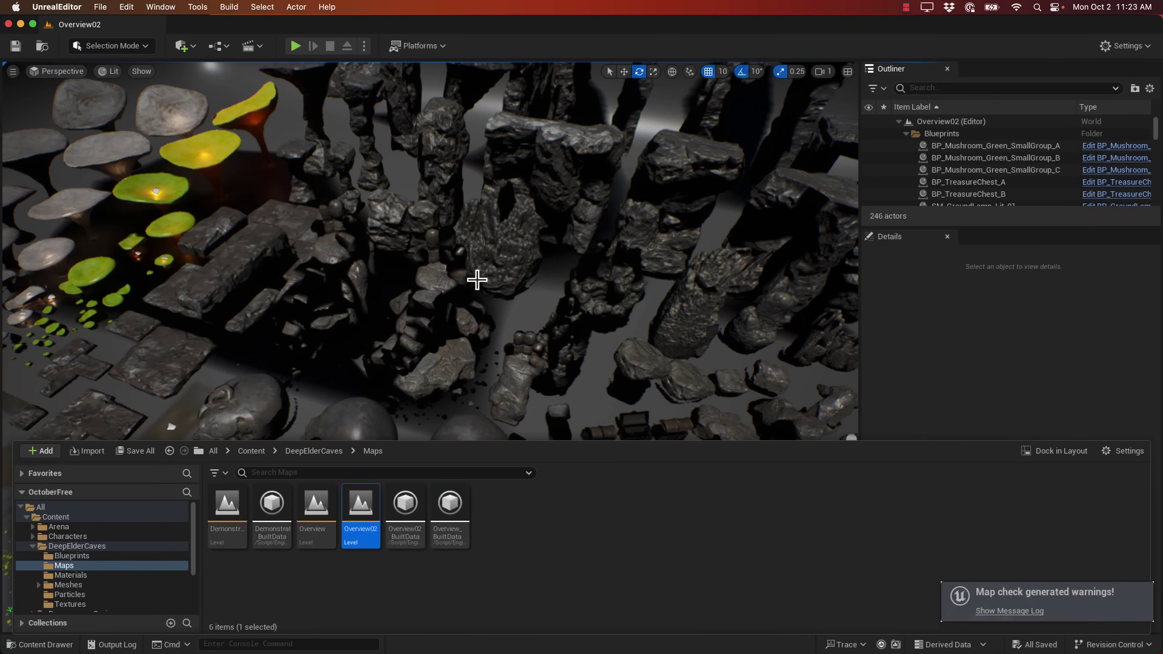
pyautogui.moveTo(477, 280); pyautogui.dragTo(477, 280, button='right')
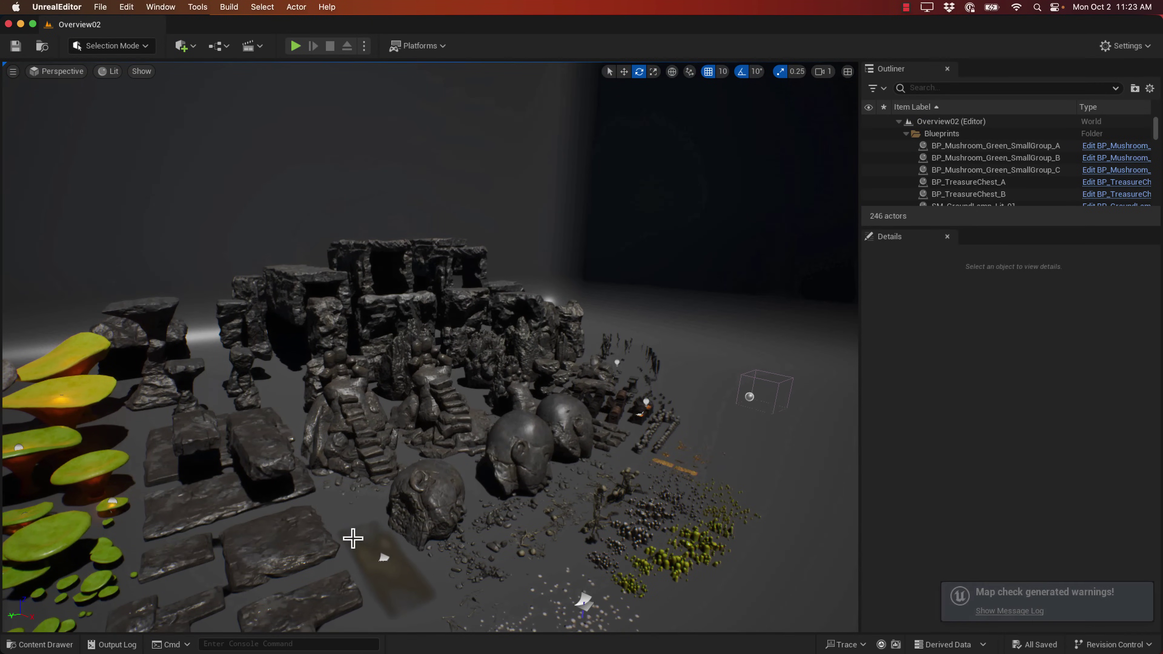
# - Load DemoMap from DreamscapeSeries > DreamscapeTower > Maps
pyautogui.click(42, 646)
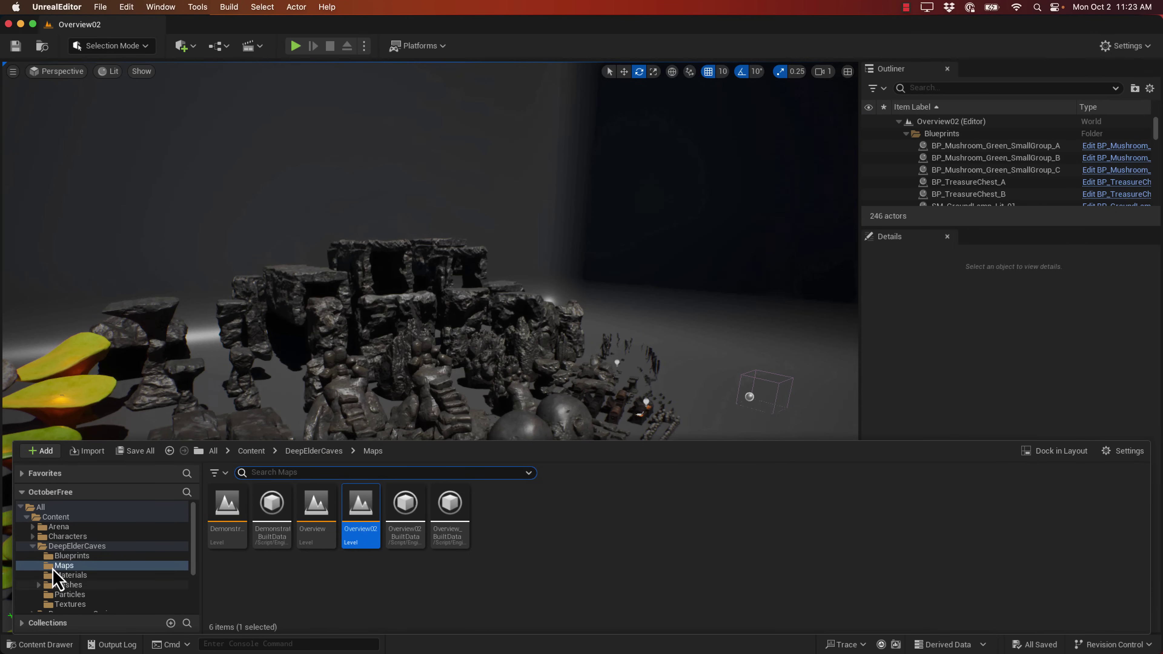
pyautogui.click(33, 546)
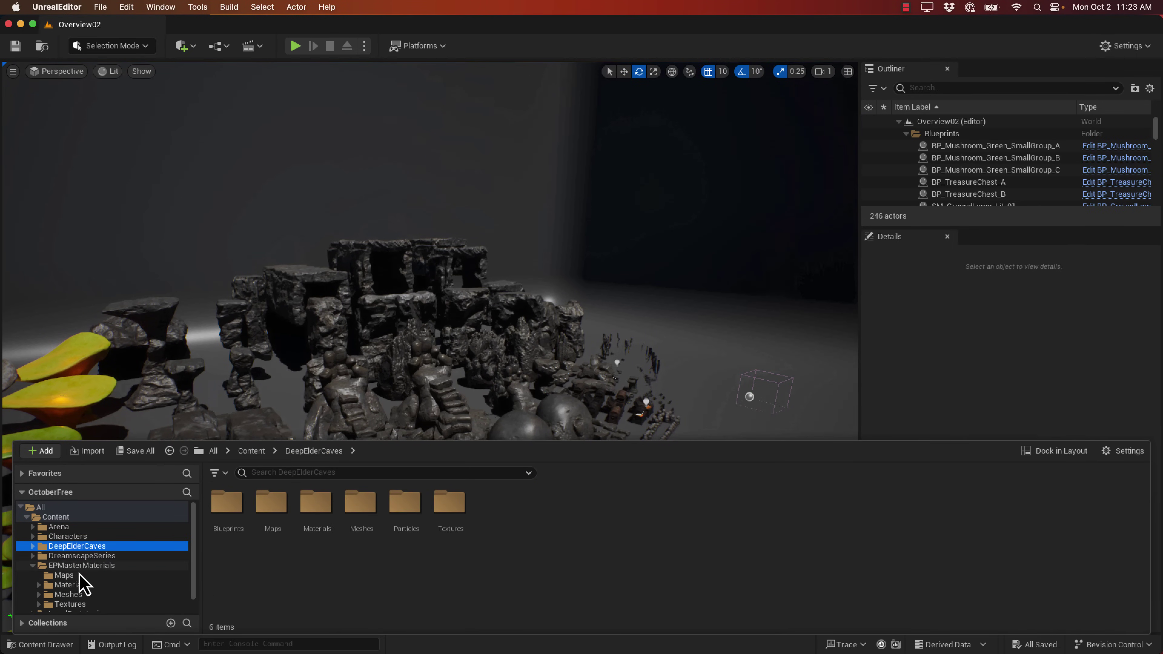
pyautogui.click(75, 557)
pyautogui.doubleClick(227, 514)
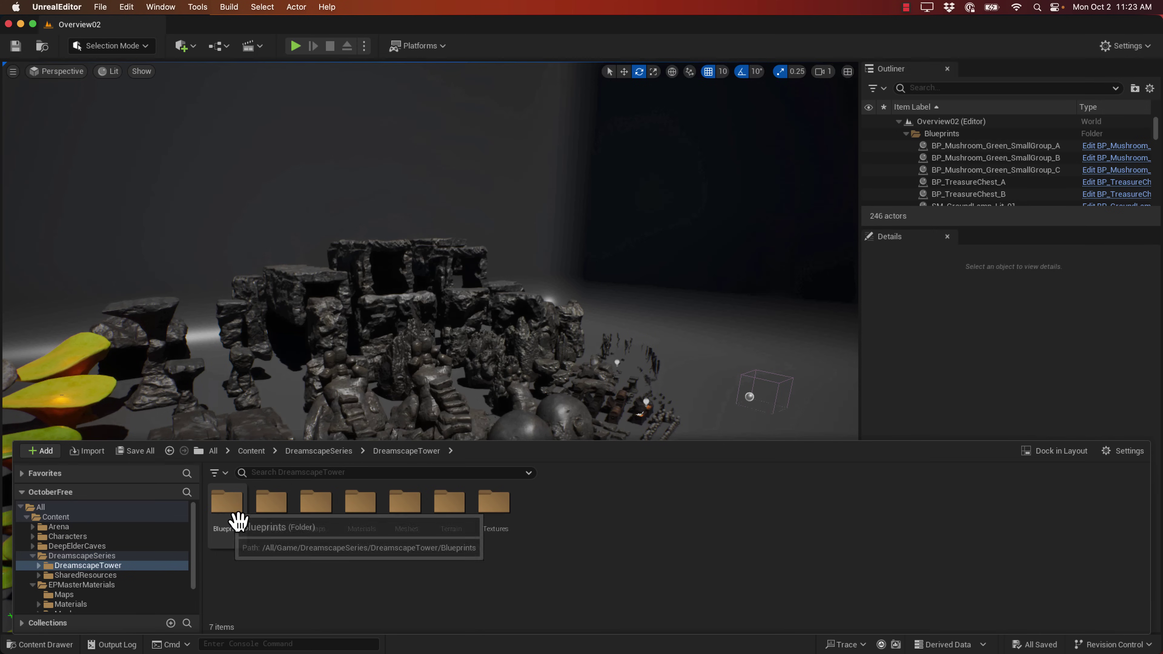
pyautogui.doubleClick(321, 505)
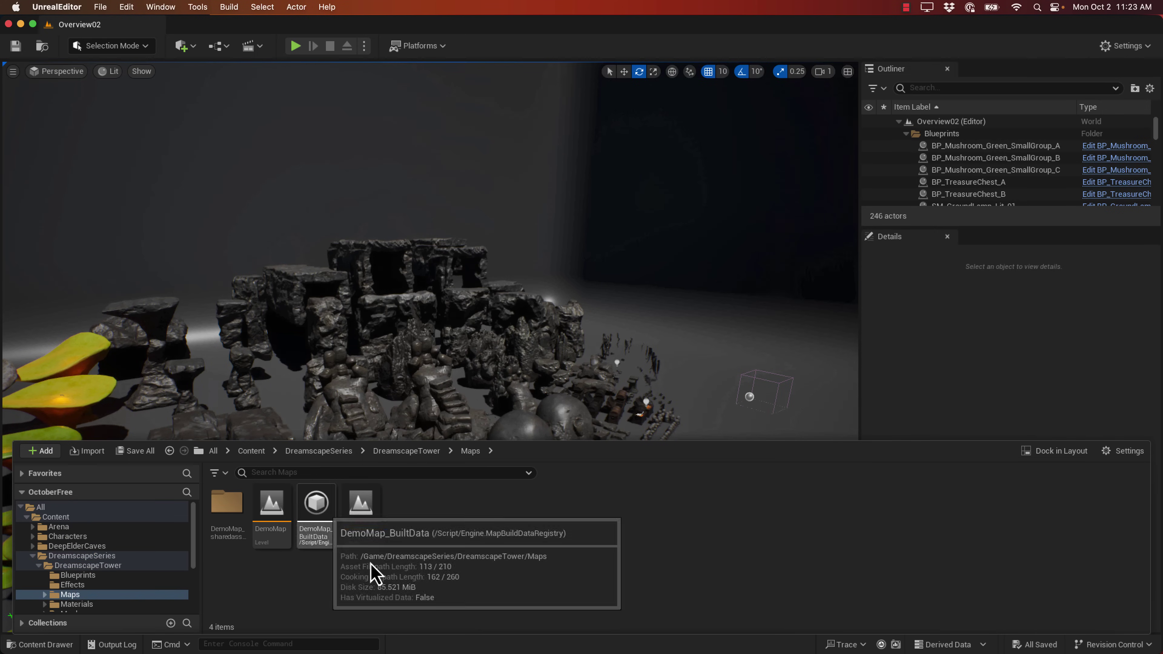
pyautogui.doubleClick(269, 510)
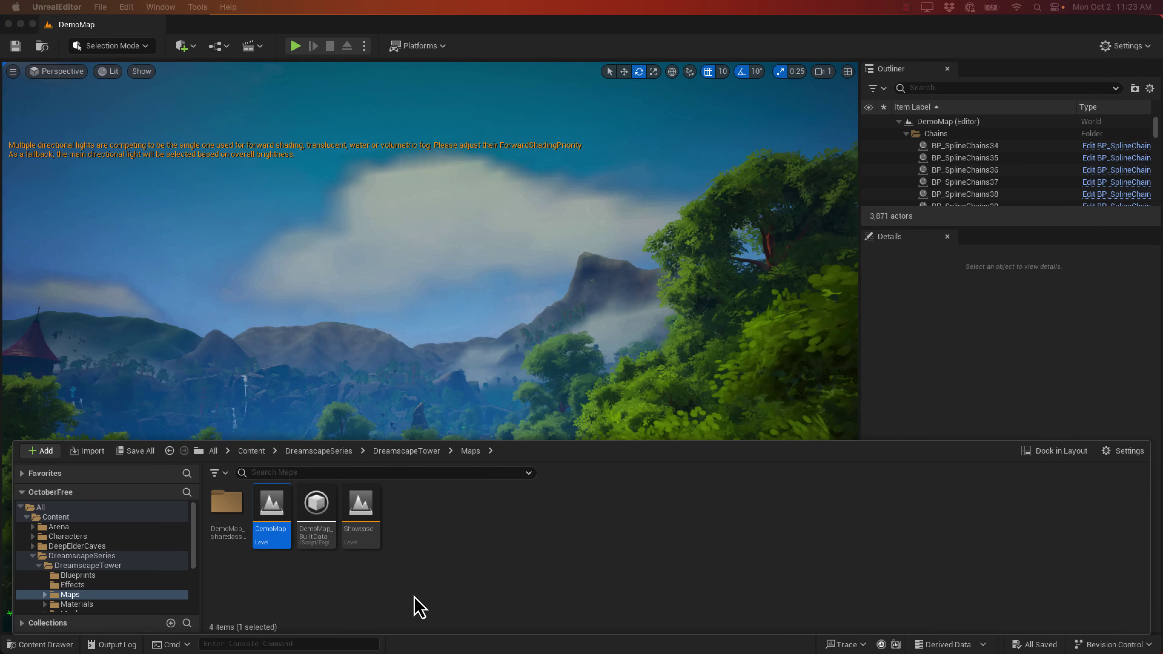
# - Fly around the valley to centre the tower, then look around its dark interior
pyautogui.click(502, 319)
pyautogui.scroll(5, 502, 320)
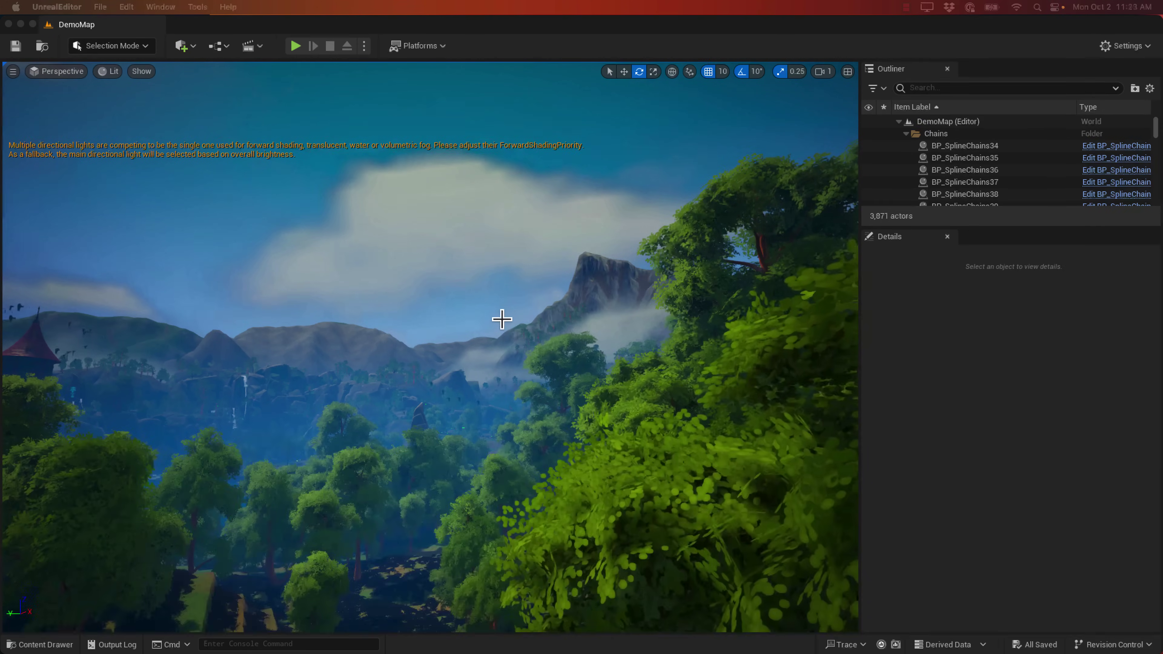
pyautogui.moveTo(502, 319); pyautogui.dragTo(502, 319, button='right')
pyautogui.scroll(2, 502, 320)
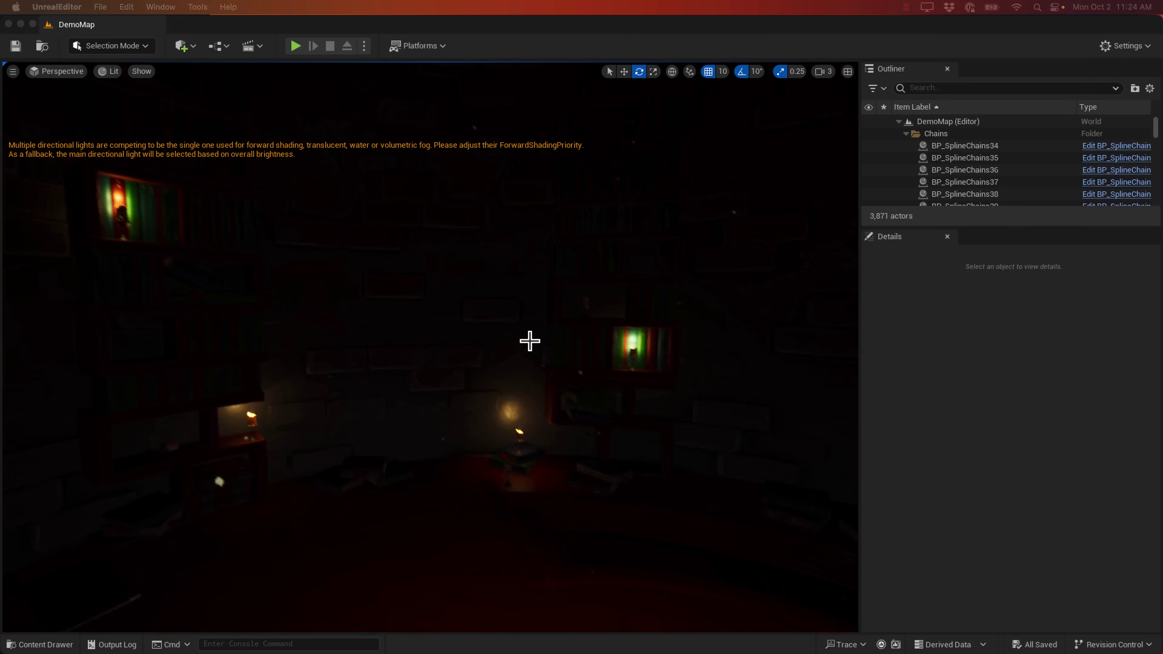
pyautogui.moveTo(530, 342); pyautogui.dragTo(530, 341, button='right')
# - Load the DreamscapeTower Showcase level and swing across its mountains, trees and tower pieces
pyautogui.click(45, 645)
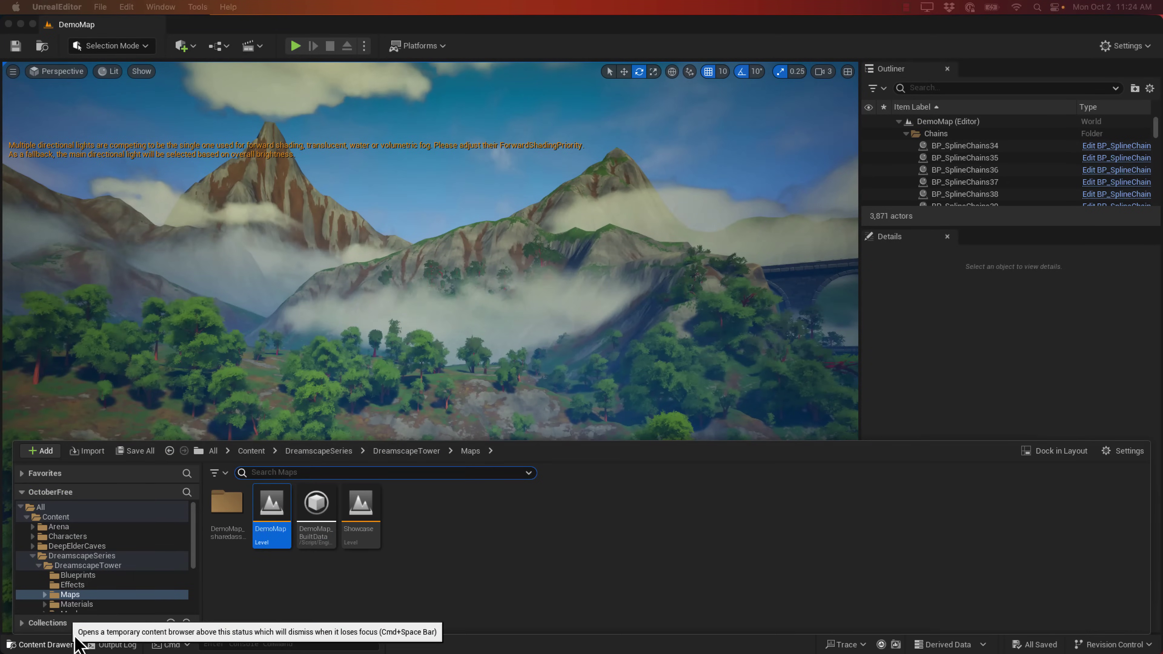
pyautogui.doubleClick(359, 506)
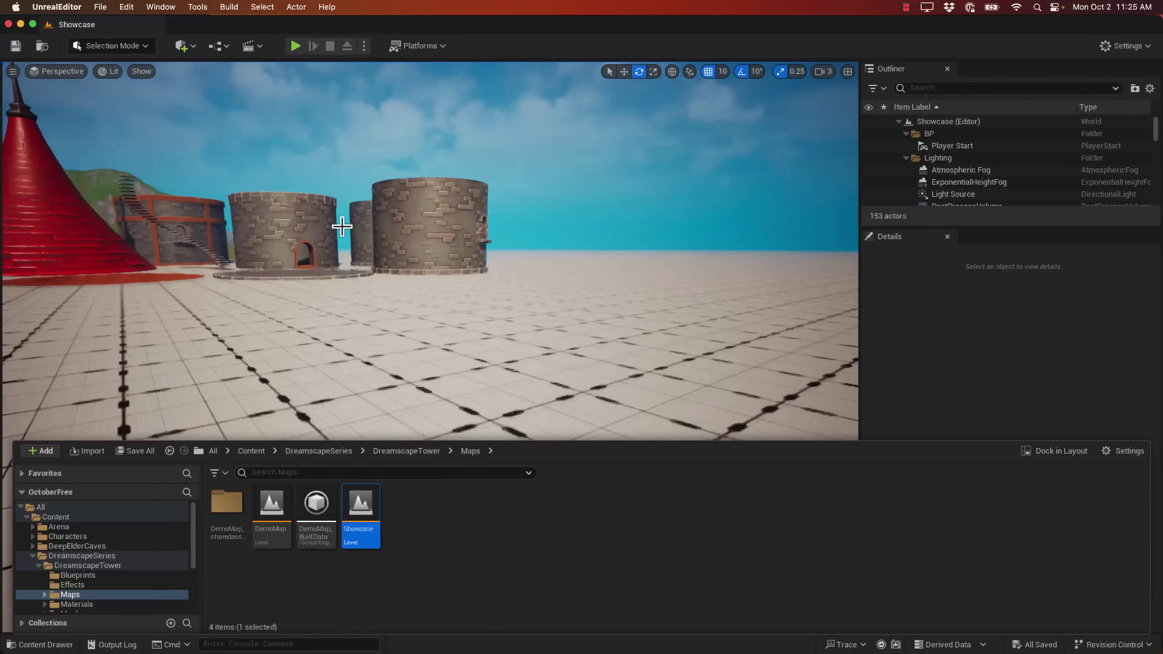
pyautogui.moveTo(342, 227); pyautogui.dragTo(342, 226, button='right')
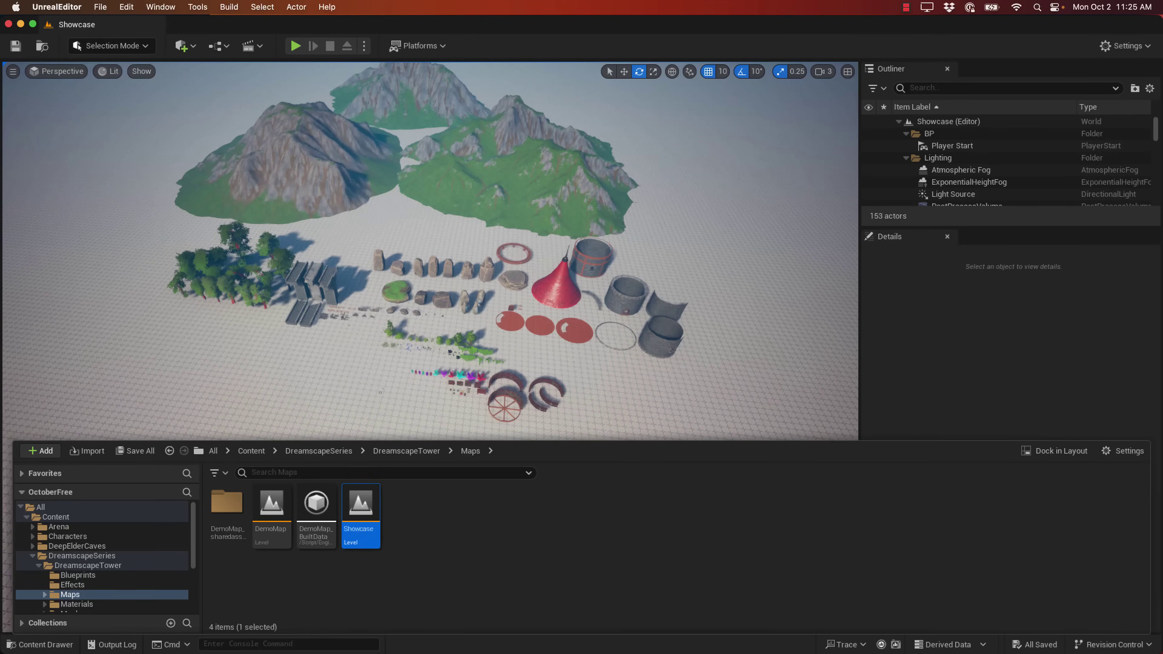
# - Collapse DreamscapeSeries and load DemoDay from EPMasterMaterials > Maps
pyautogui.click(33, 557)
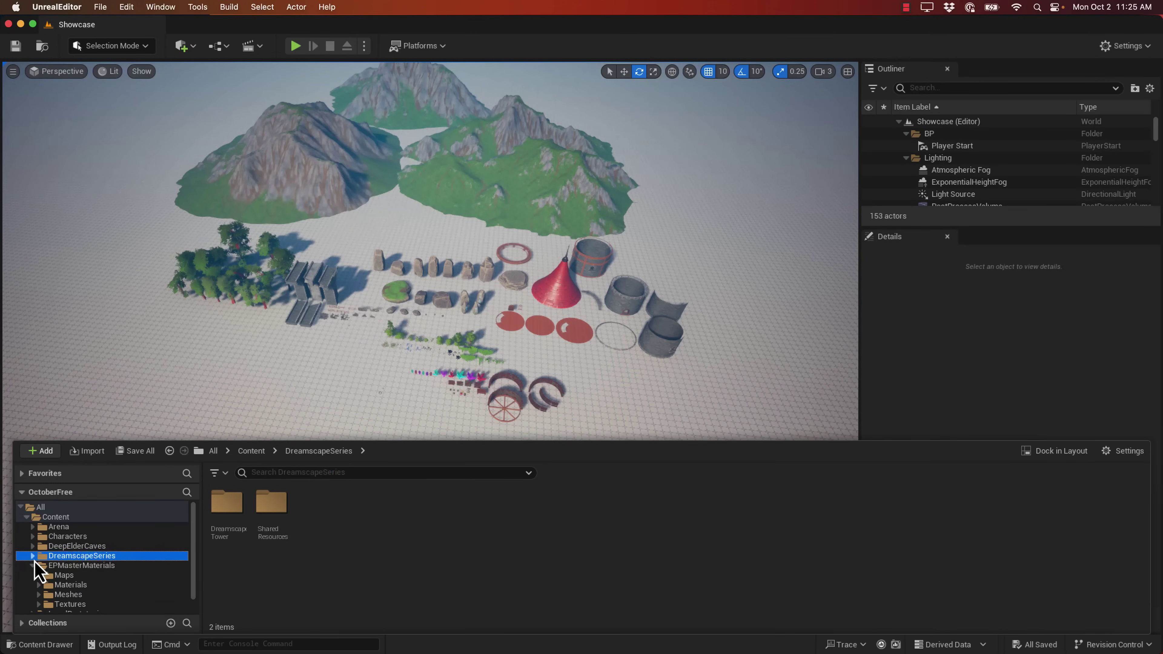
pyautogui.click(76, 566)
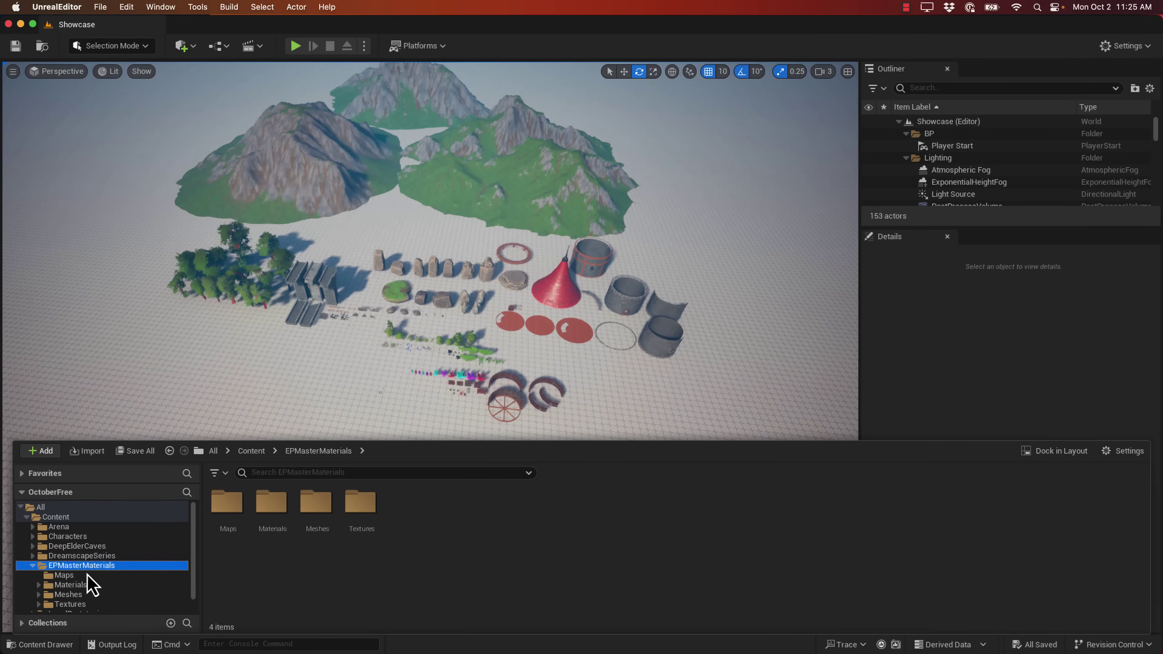
pyautogui.doubleClick(220, 511)
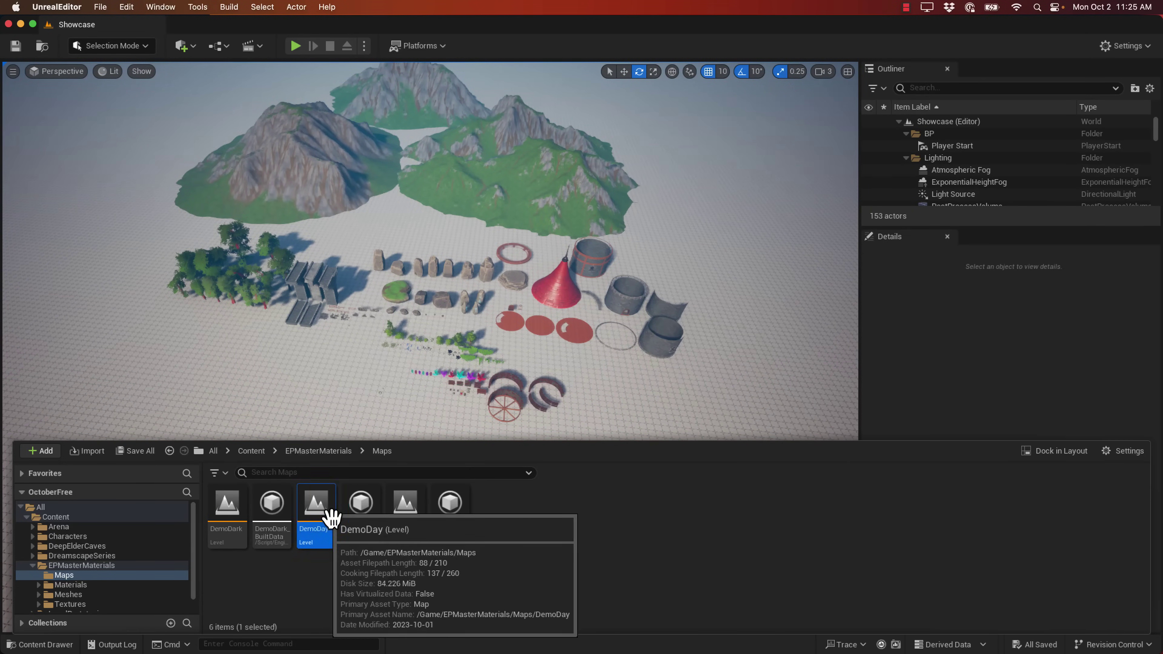
pyautogui.doubleClick(316, 504)
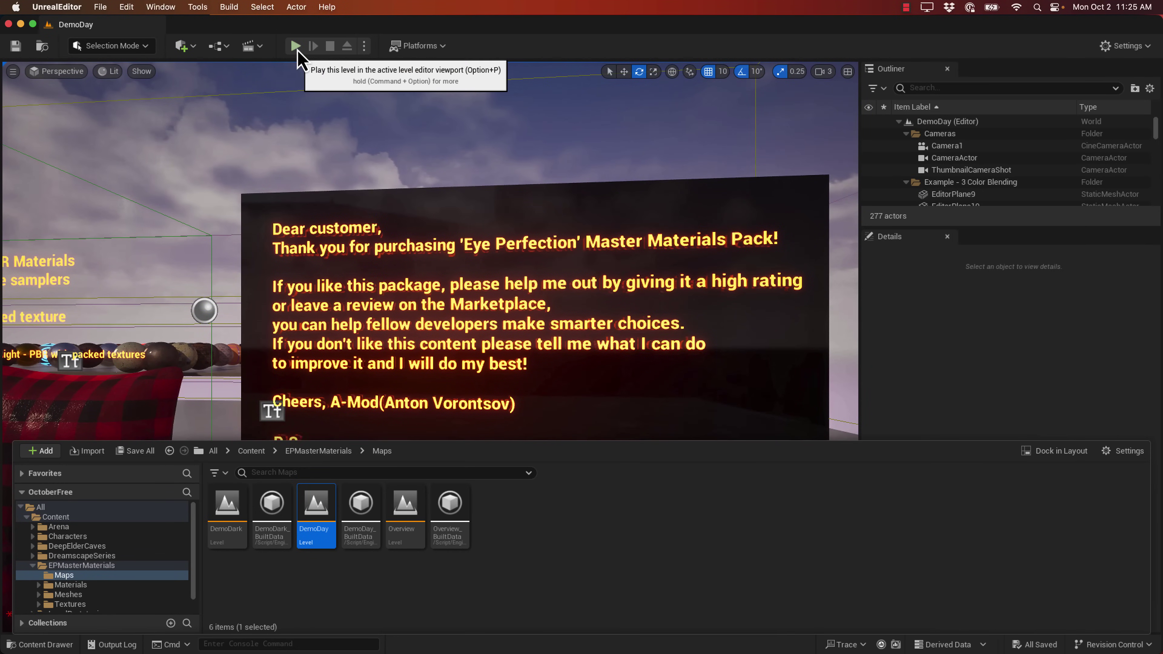
# - Play DemoDay and walk past the pillows and text sign to the PBR panels
pyautogui.click(296, 45)
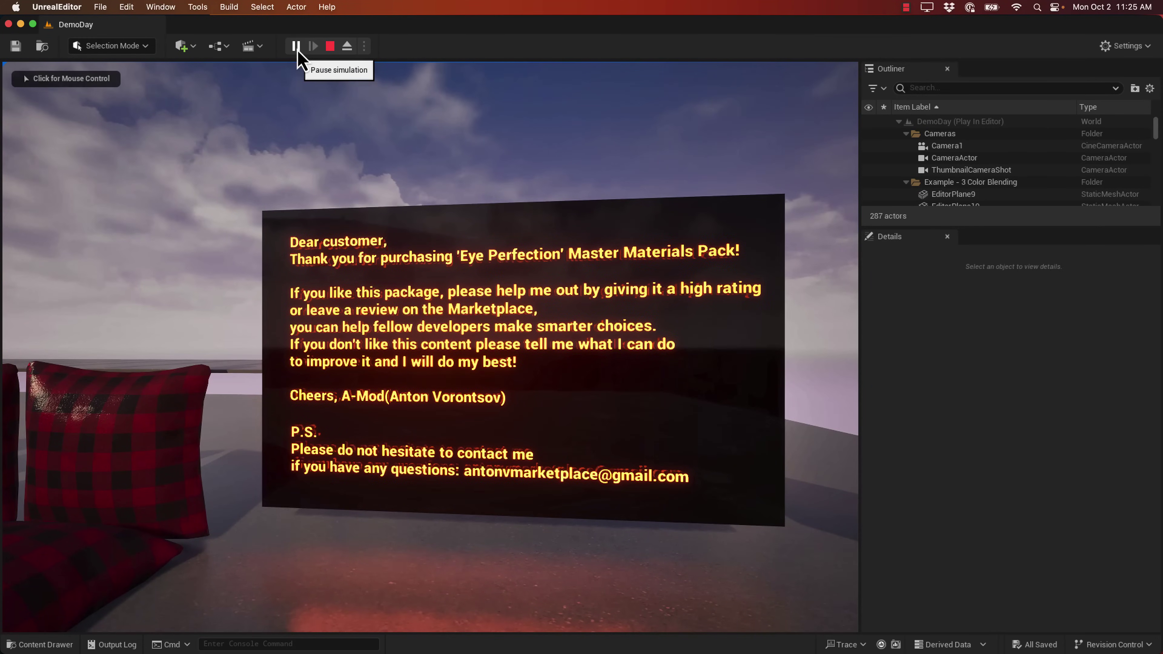
pyautogui.click(701, 332)
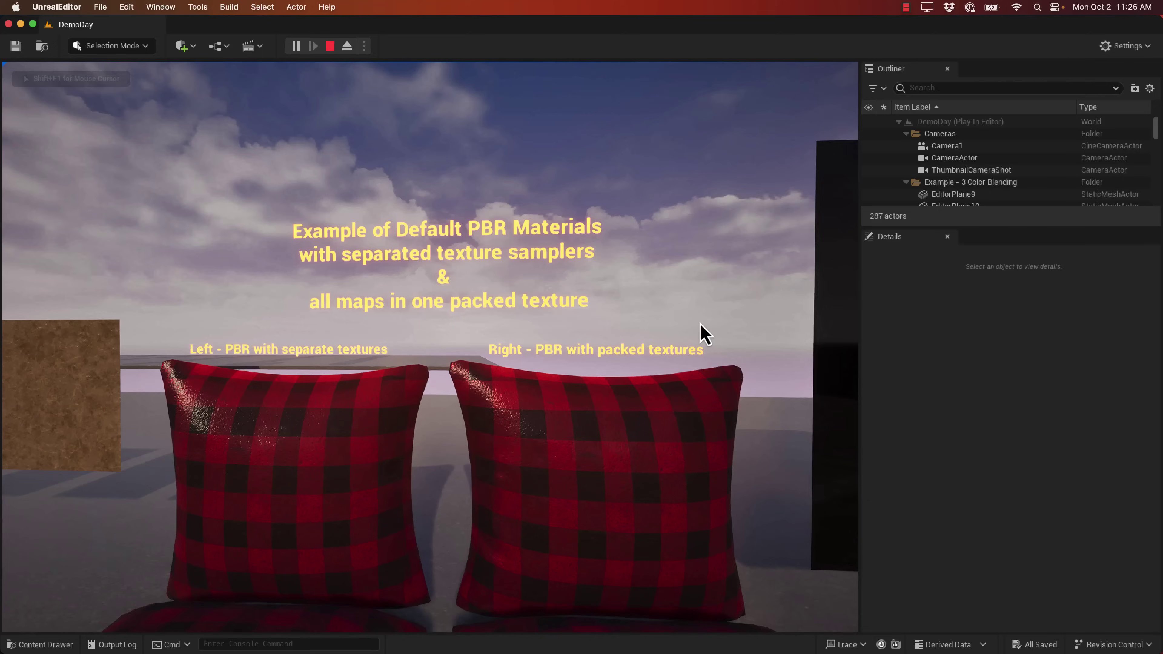
pyautogui.press('w')
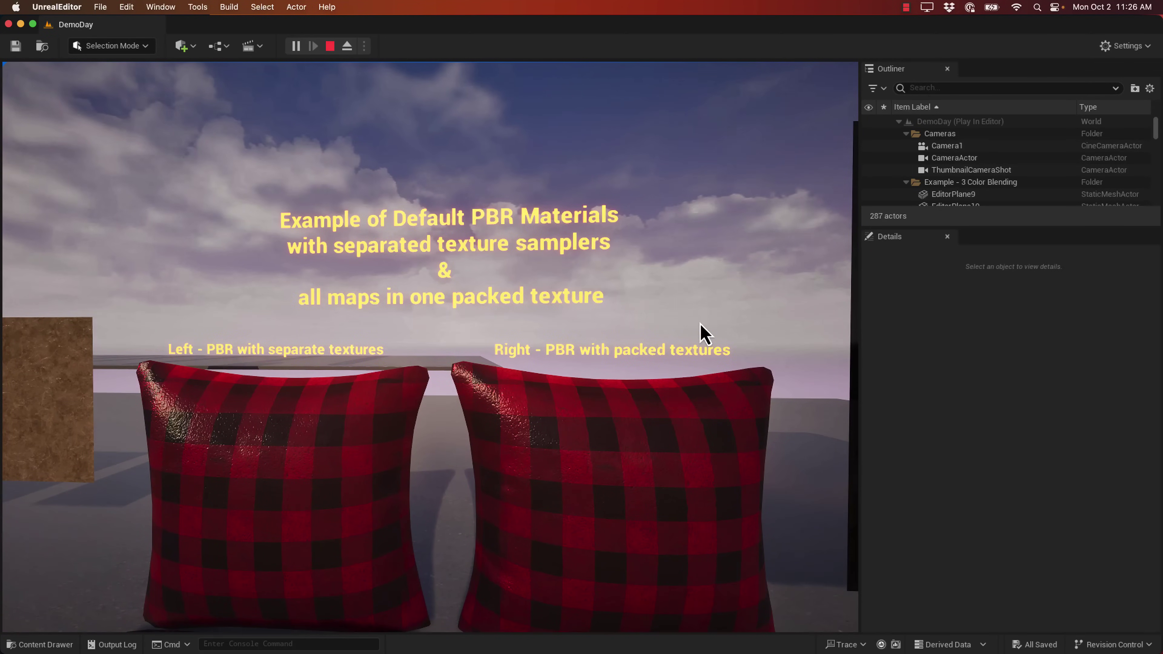
pyautogui.press('s')
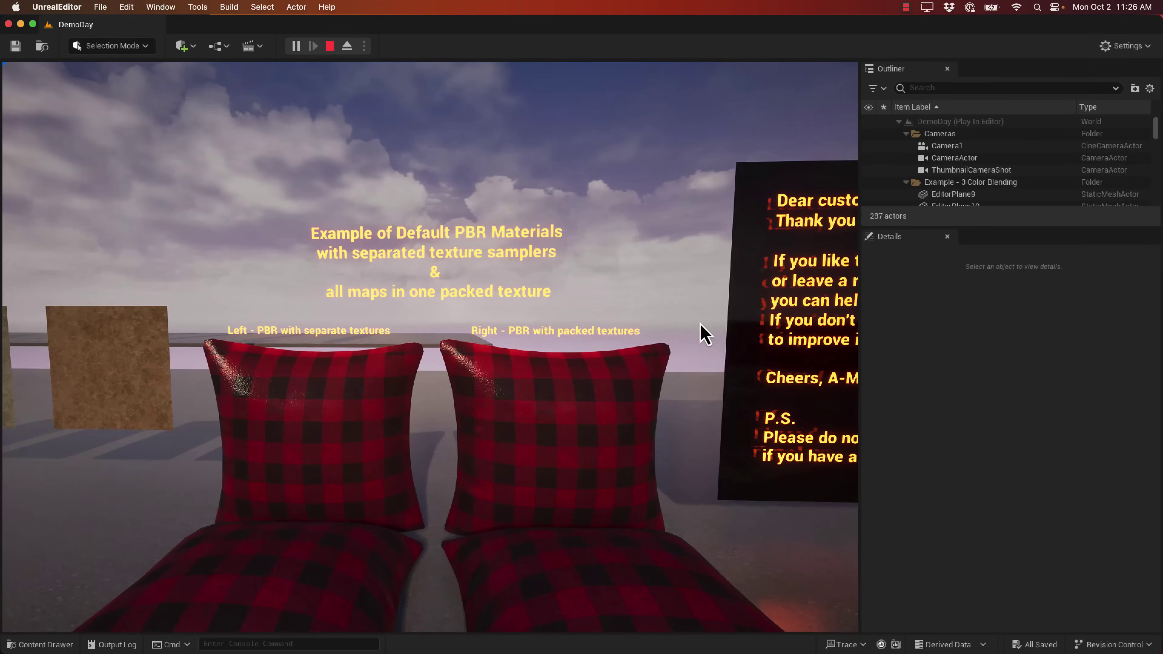
pyautogui.press('a')
pyautogui.press('d')
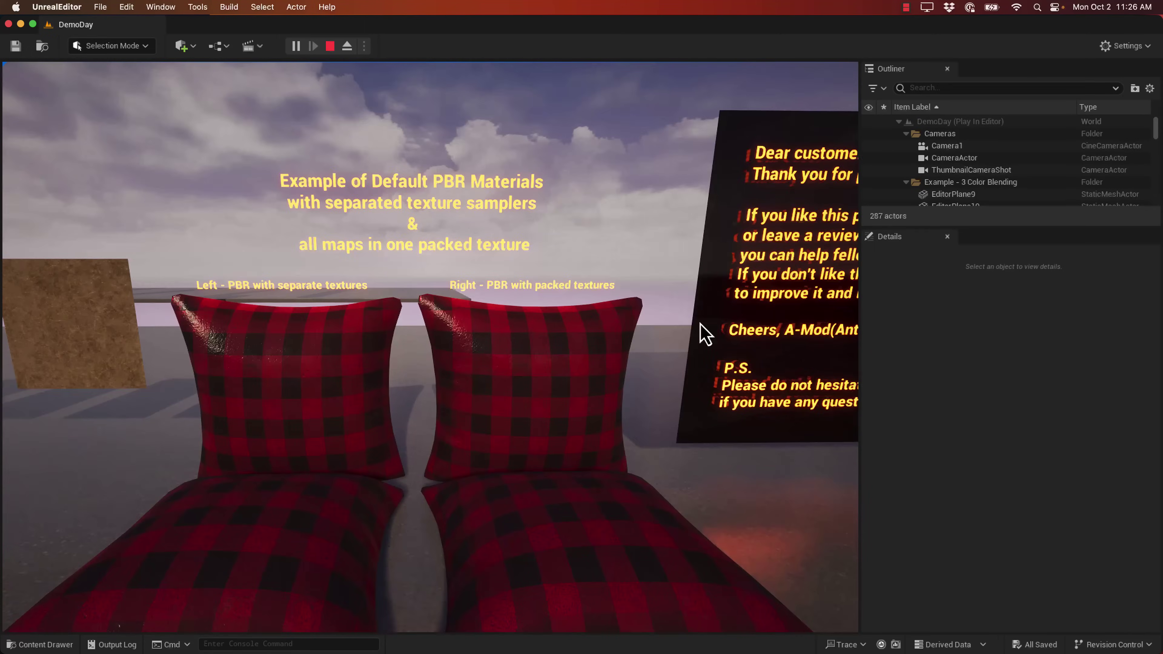
pyautogui.press('w')
pyautogui.press('a')
pyautogui.press('a')
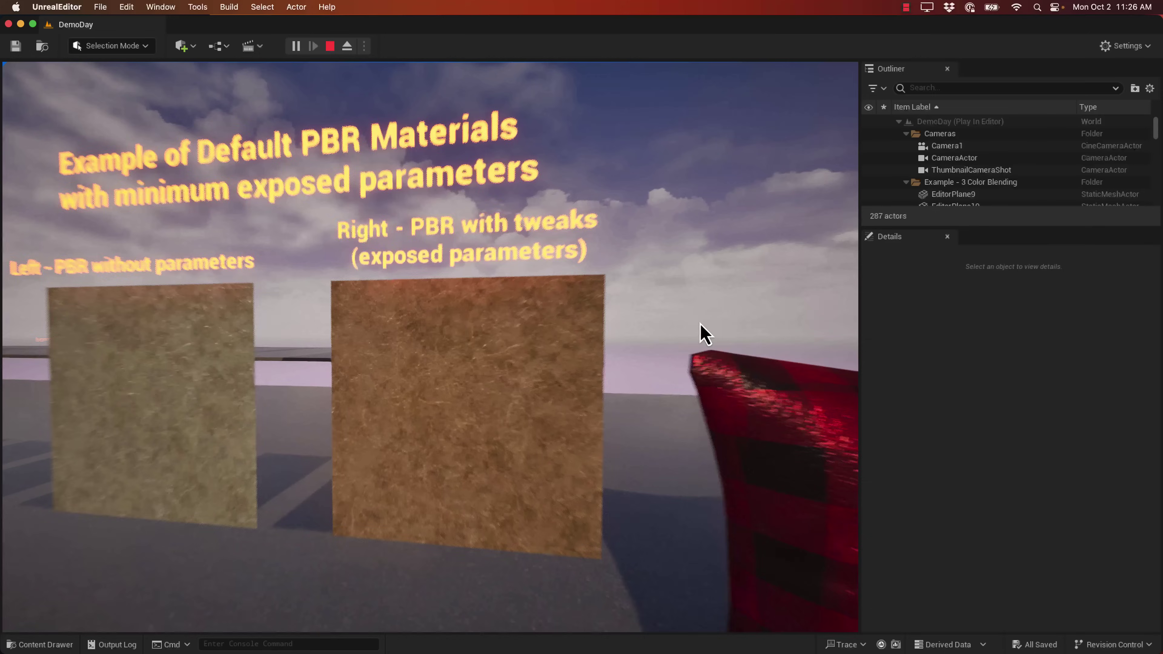
pyautogui.press('w')
pyautogui.press('s')
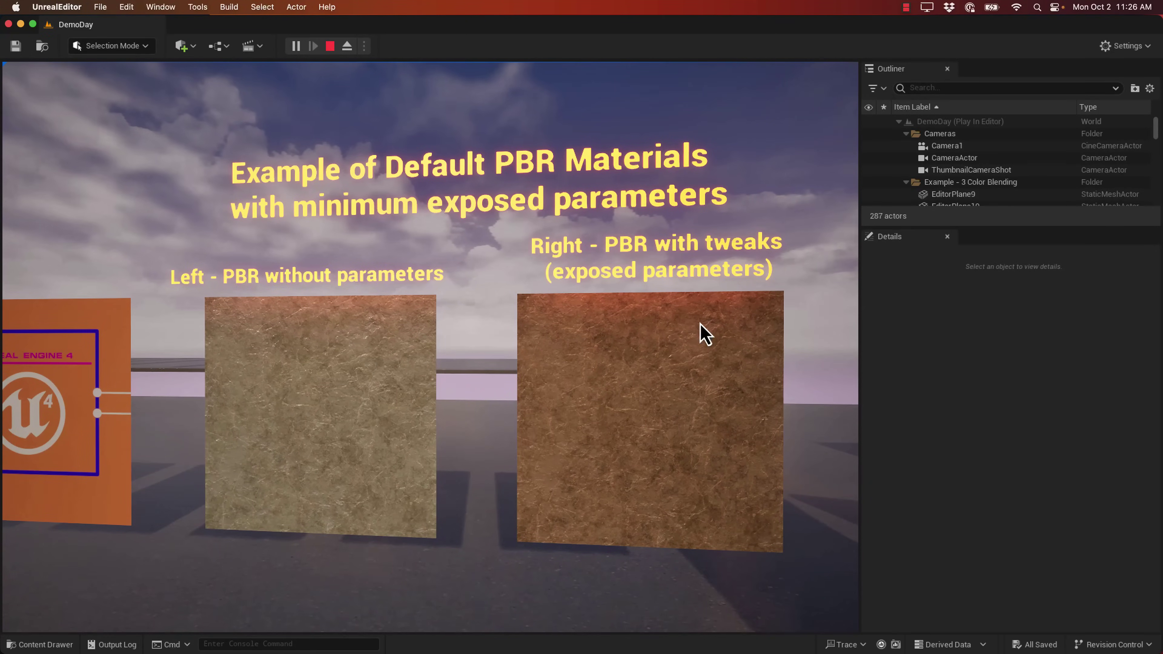
pyautogui.press('d')
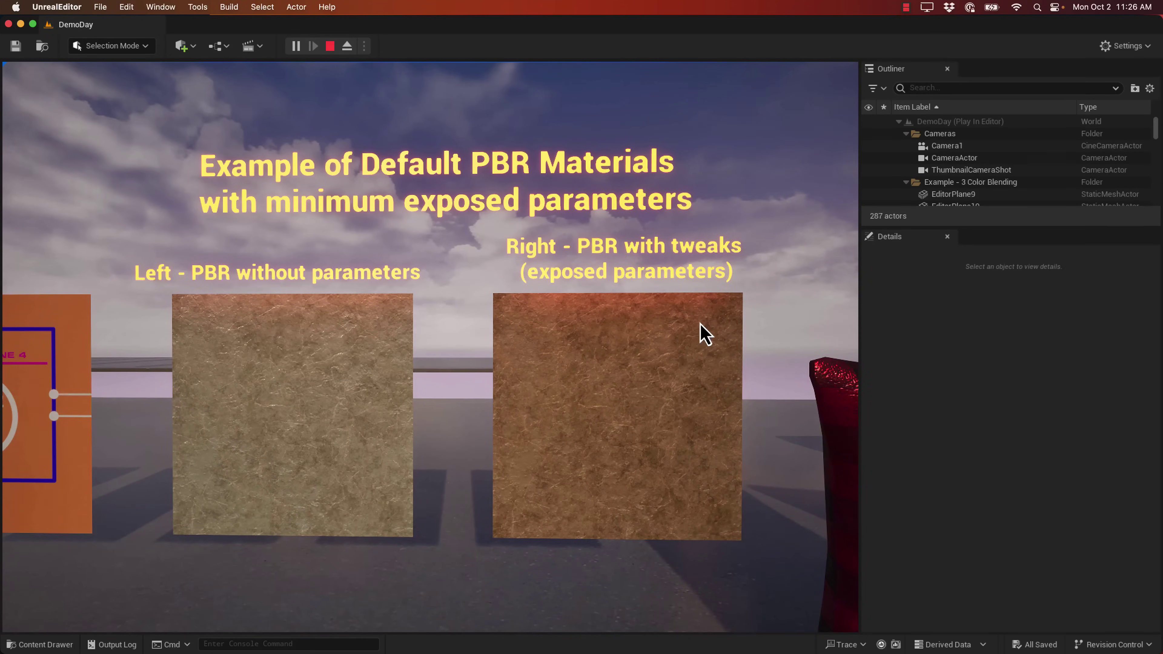
# - Strafe past colour blending, UV tiling, detail normal, normal generation, metallic and displacement panels
pyautogui.press('a')
pyautogui.press('a')
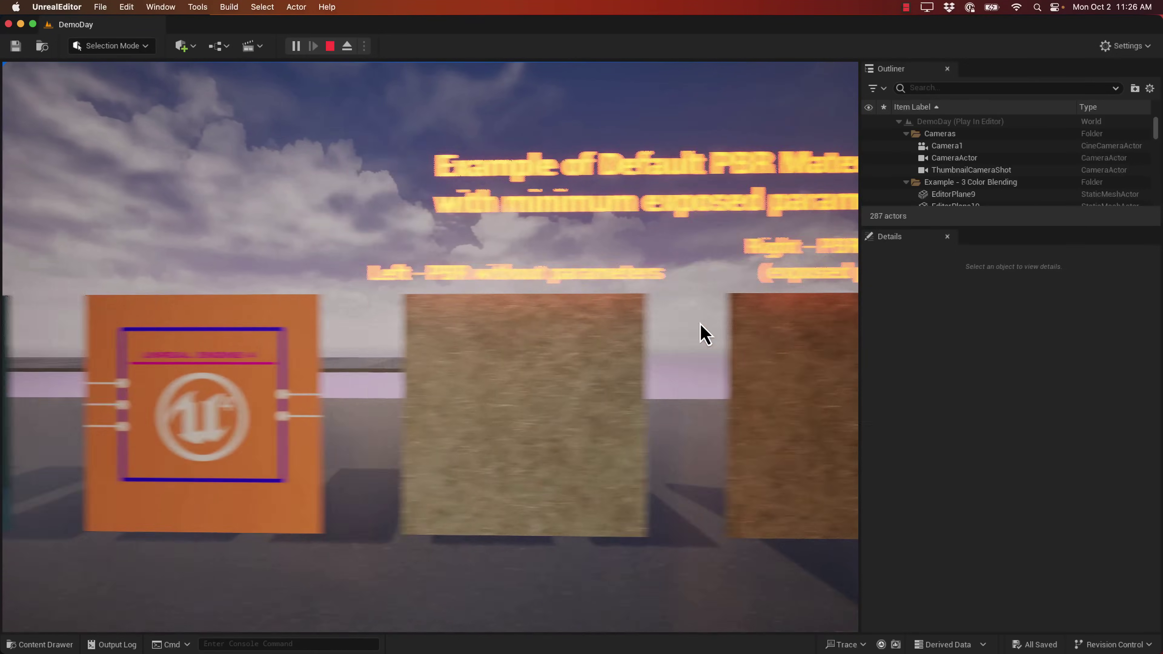
pyautogui.press('a')
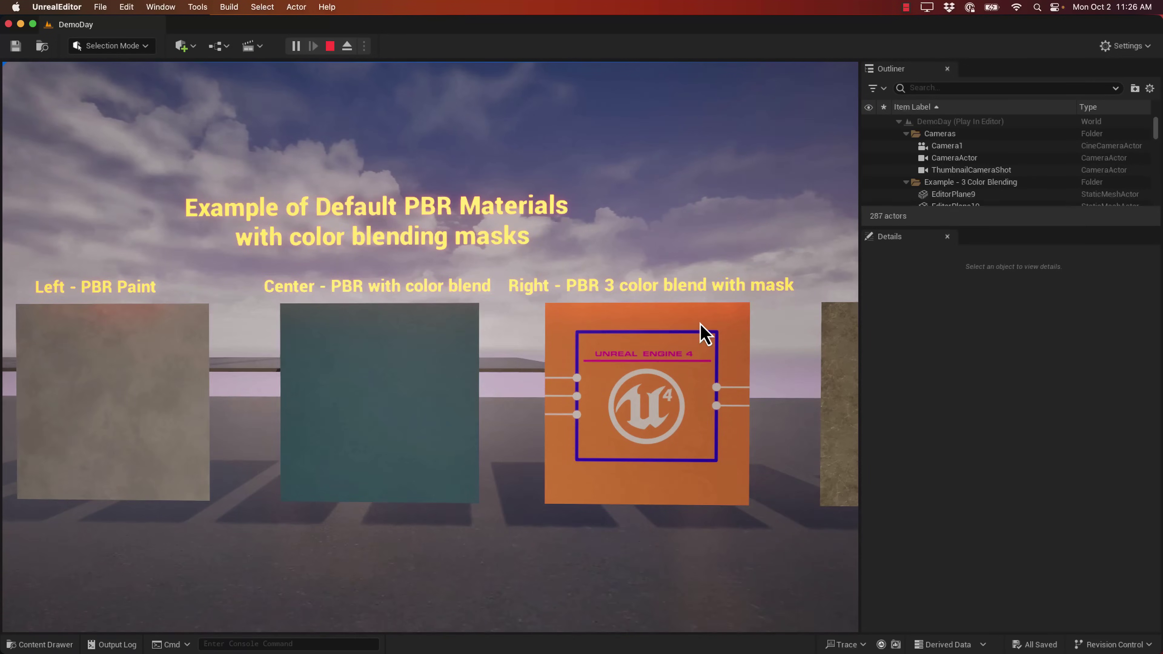
pyautogui.press('s')
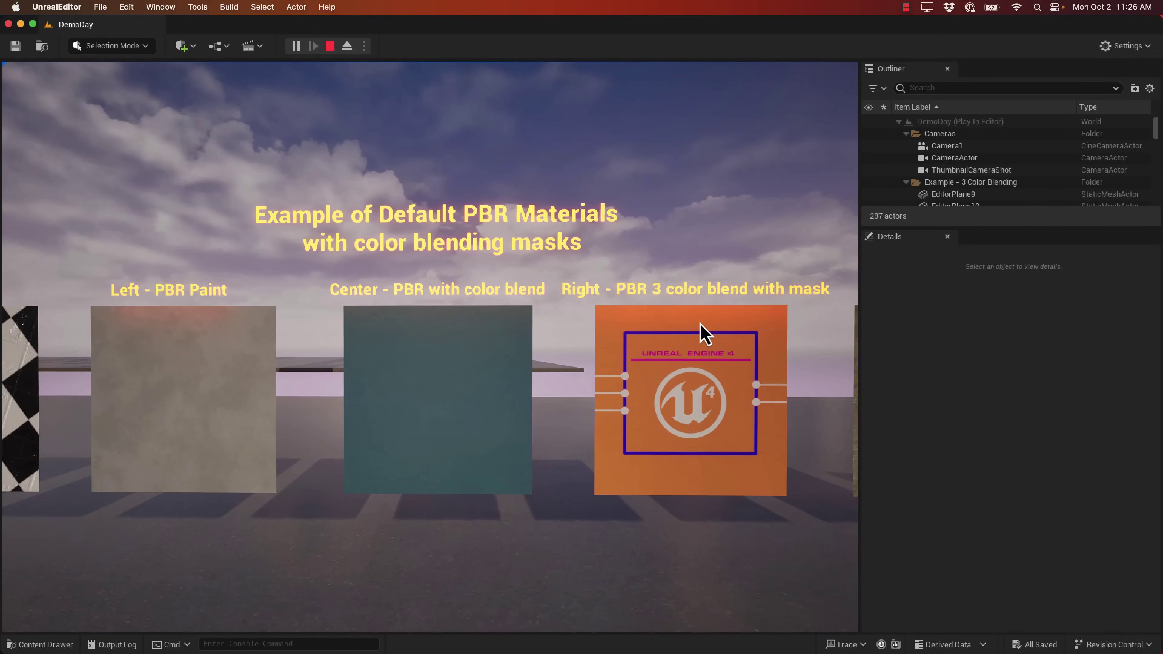
pyautogui.press('a')
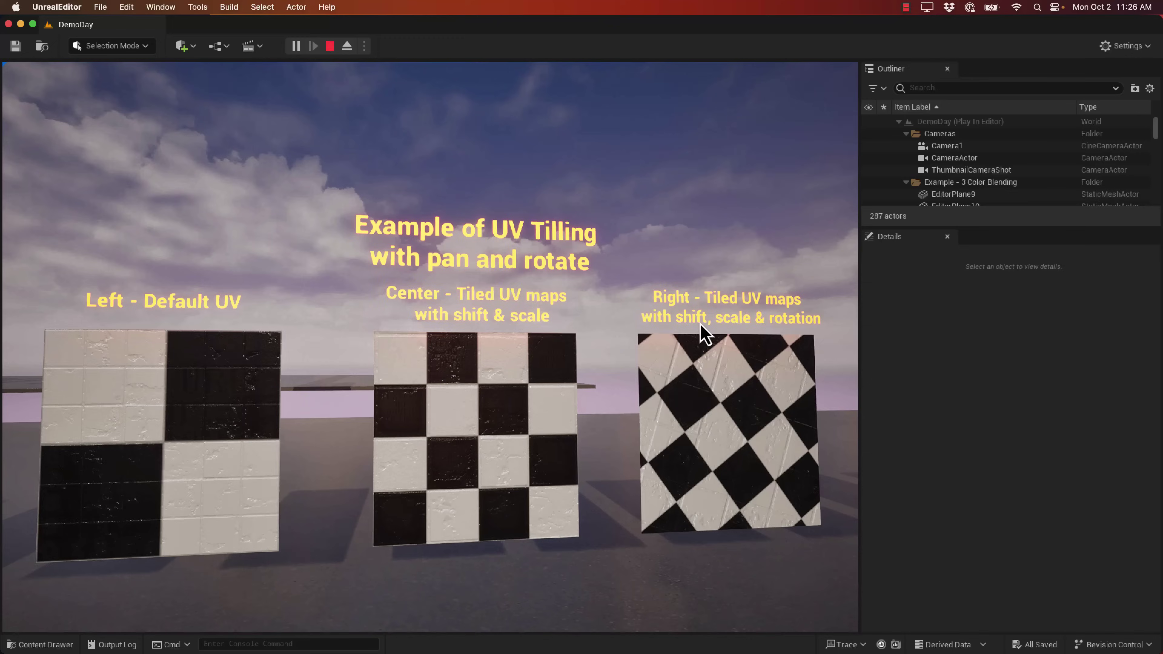
pyautogui.press('w')
pyautogui.press('a')
pyautogui.press('a')
pyautogui.press('s')
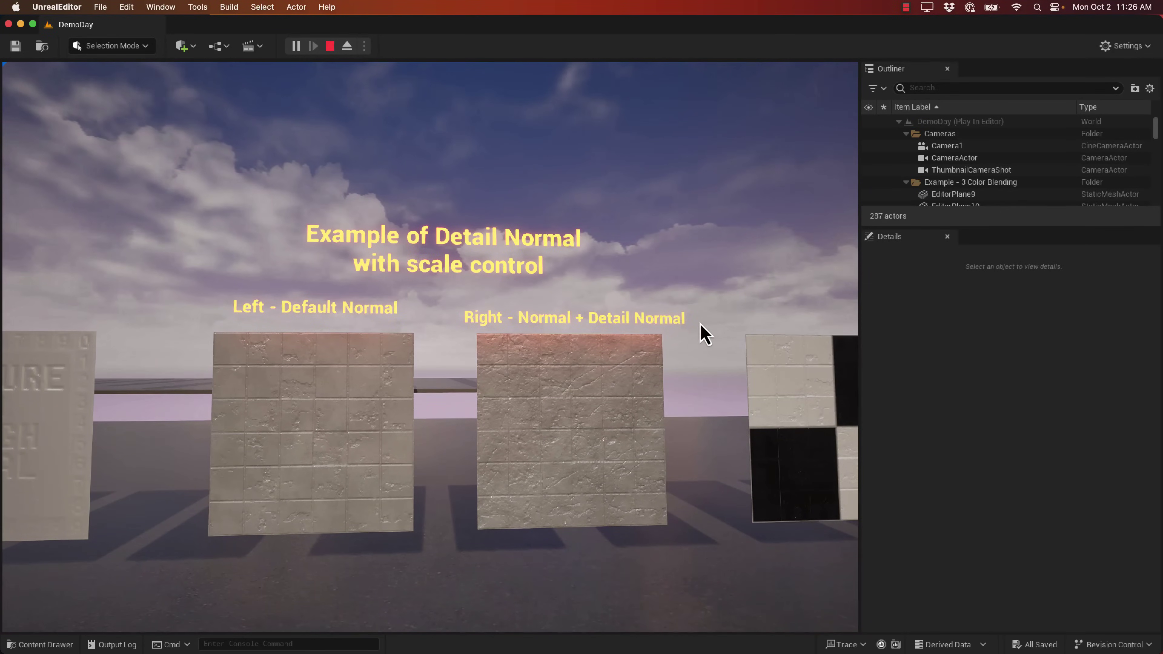
pyautogui.press('a')
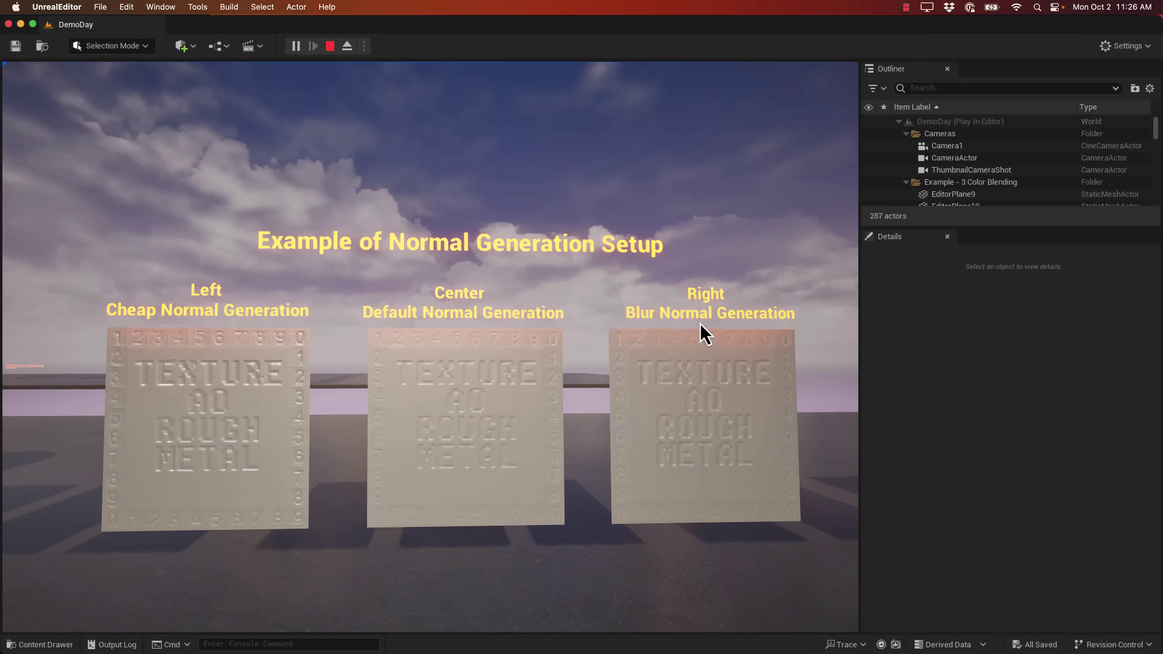
pyautogui.press('a')
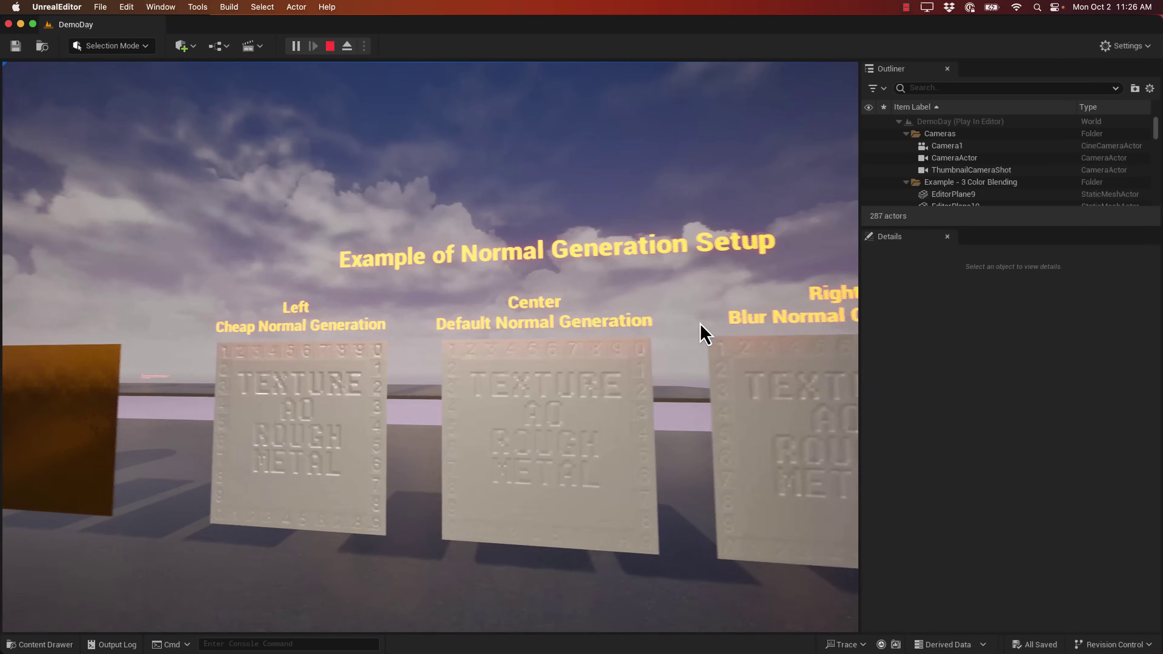
pyautogui.press('a')
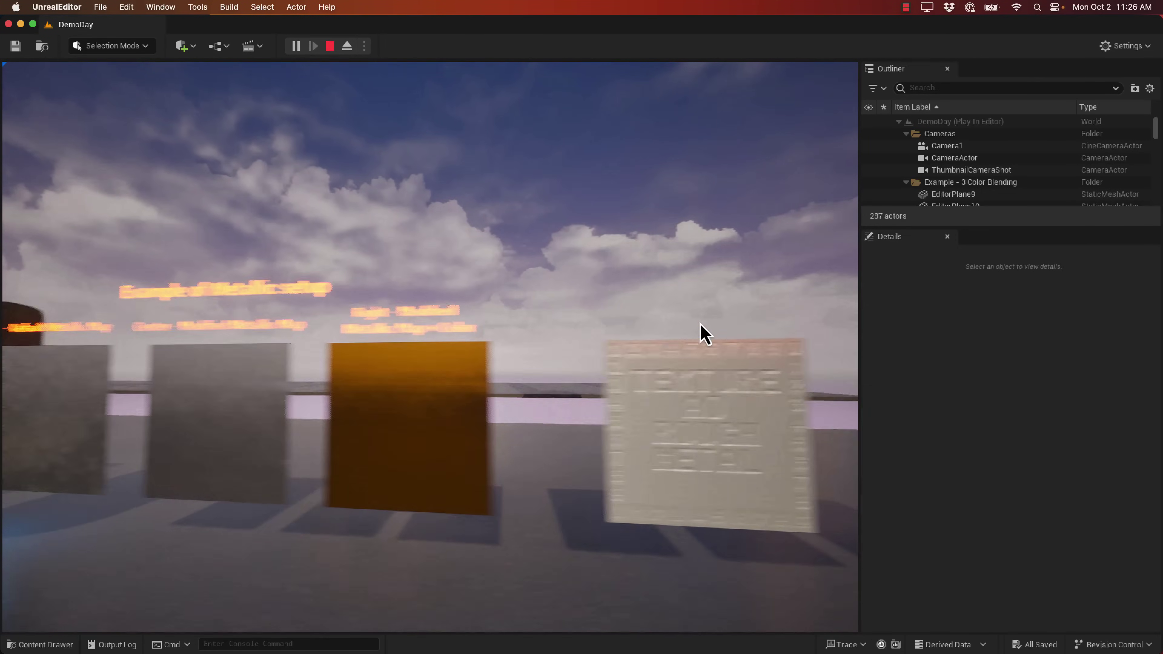
pyautogui.press('a')
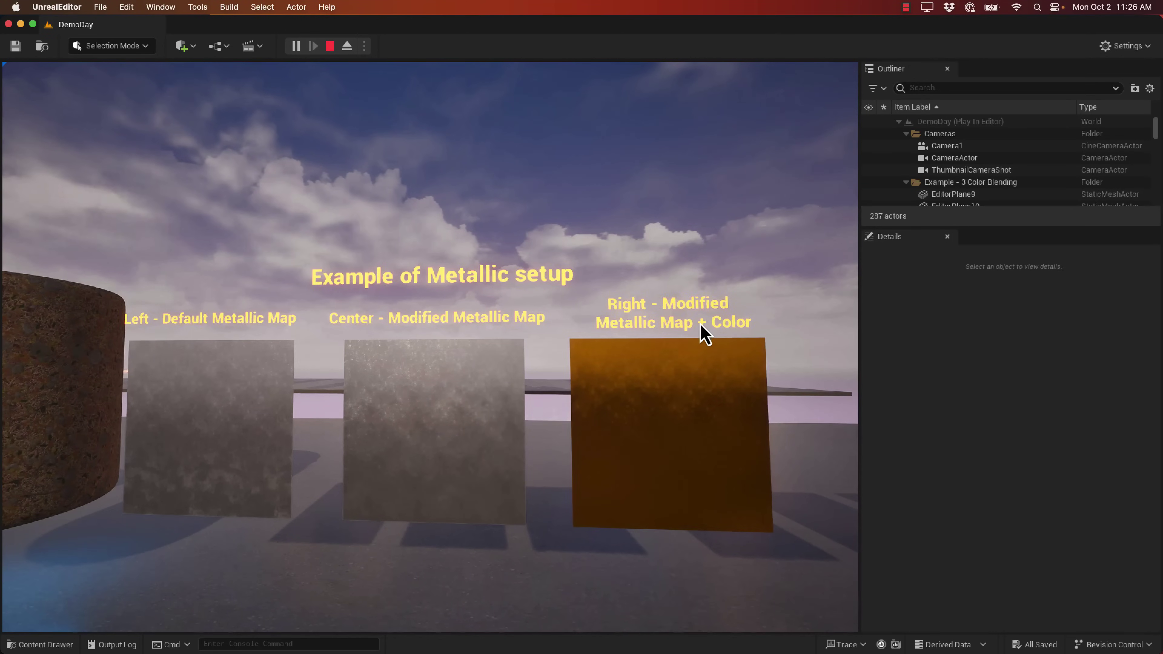
pyautogui.press('w')
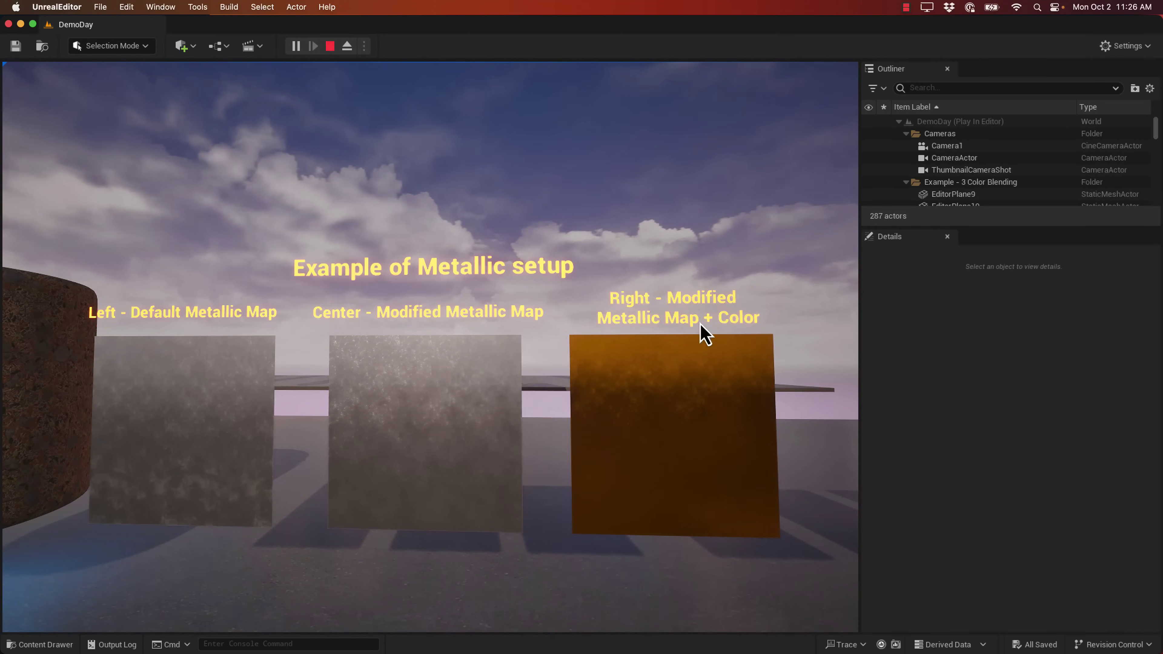
pyautogui.press('a')
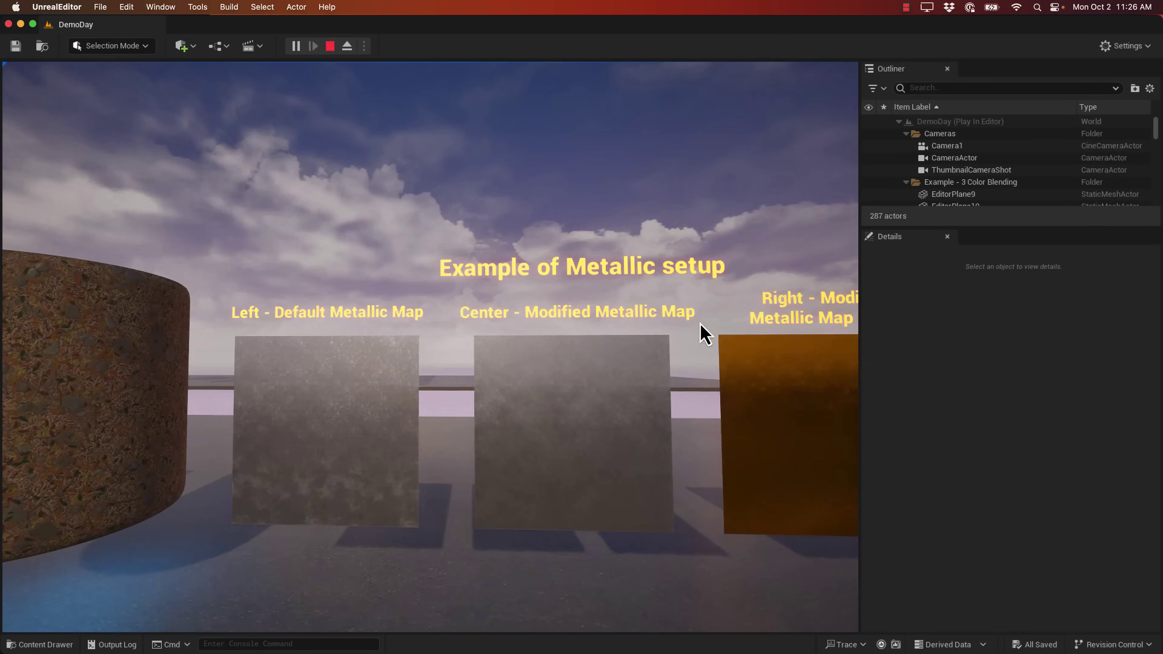
pyautogui.press('a')
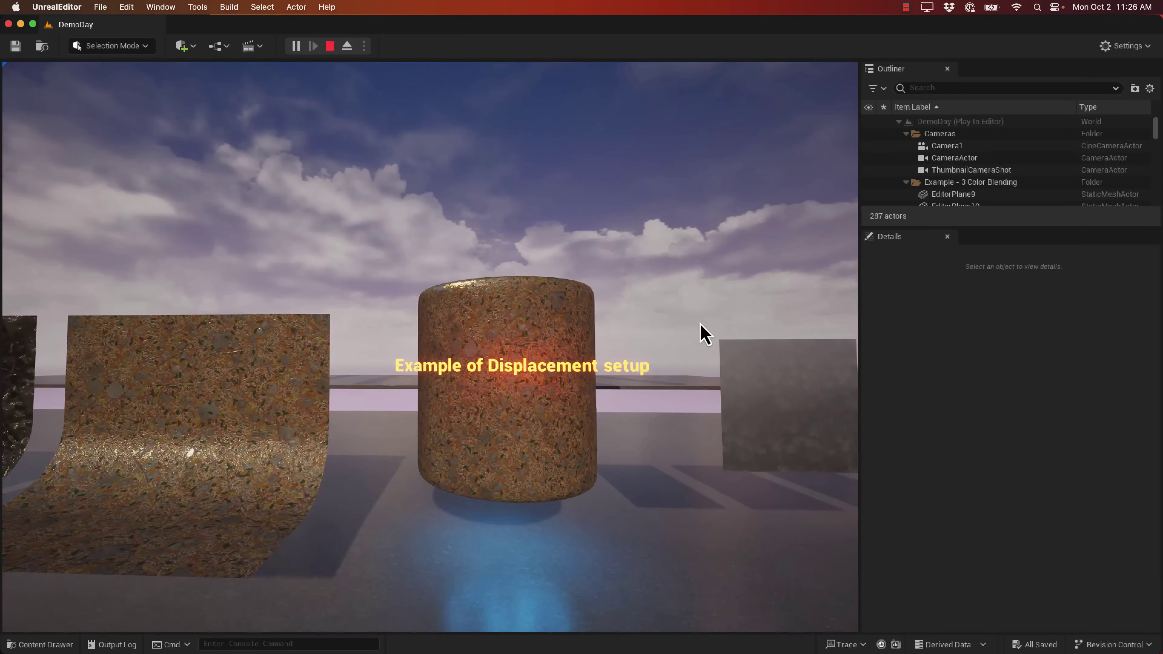
pyautogui.press('a')
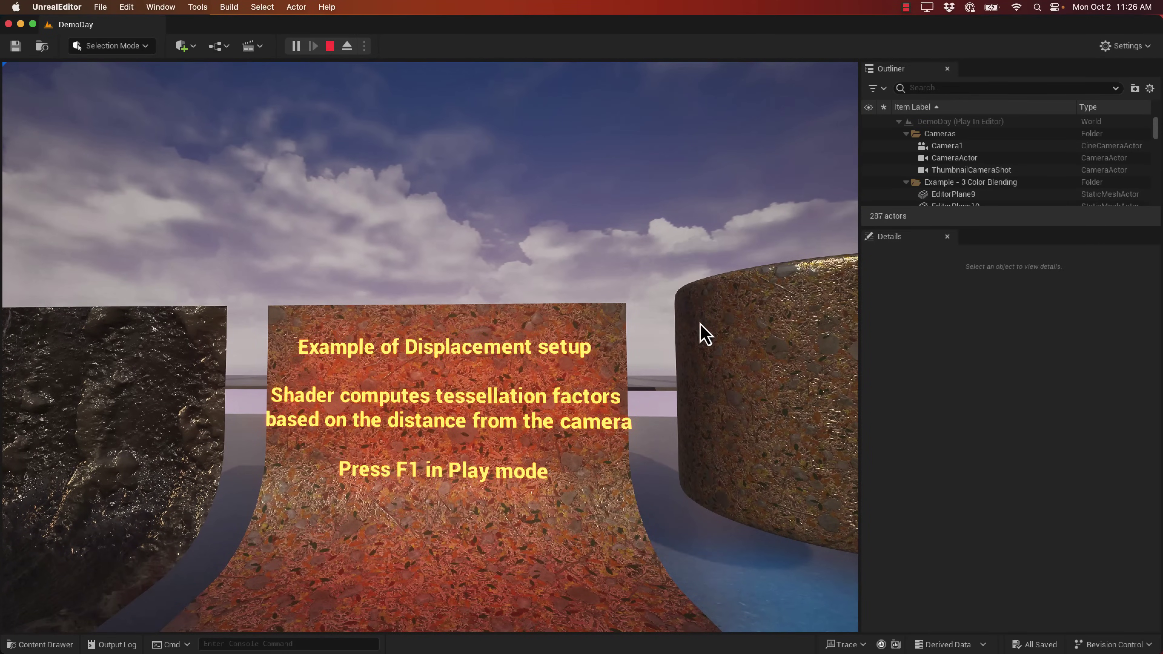
# - Inspect the displacement and parallax panels, then the Vertex Paint Water height-offset panel
pyautogui.press('a')
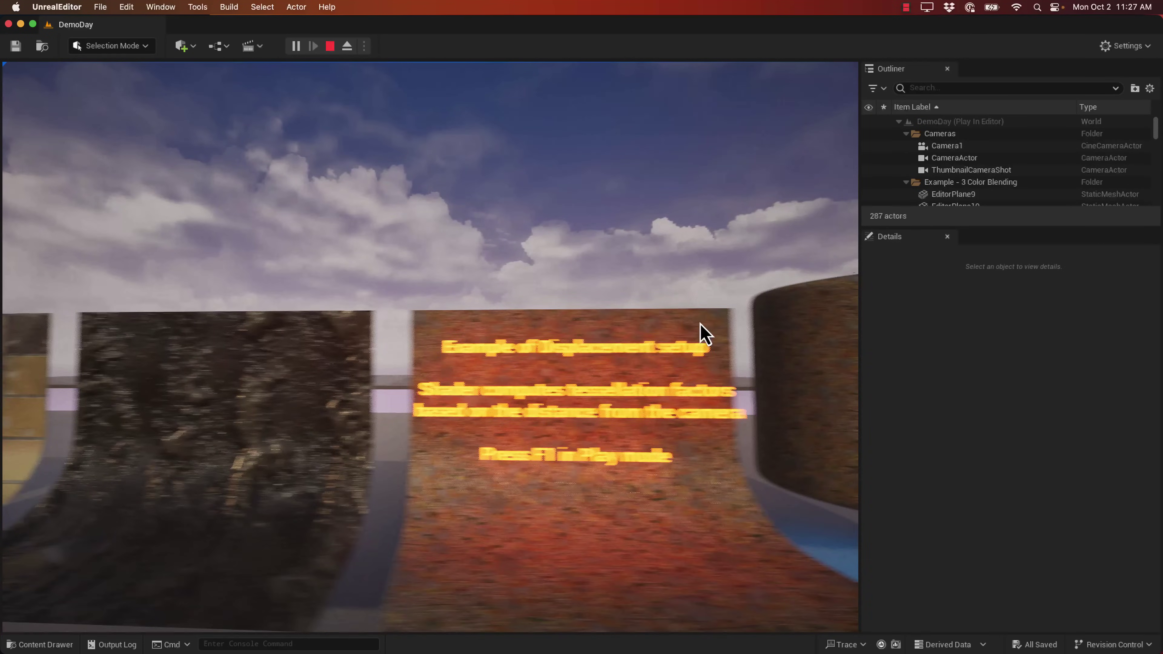
pyautogui.press('d')
pyautogui.press('w')
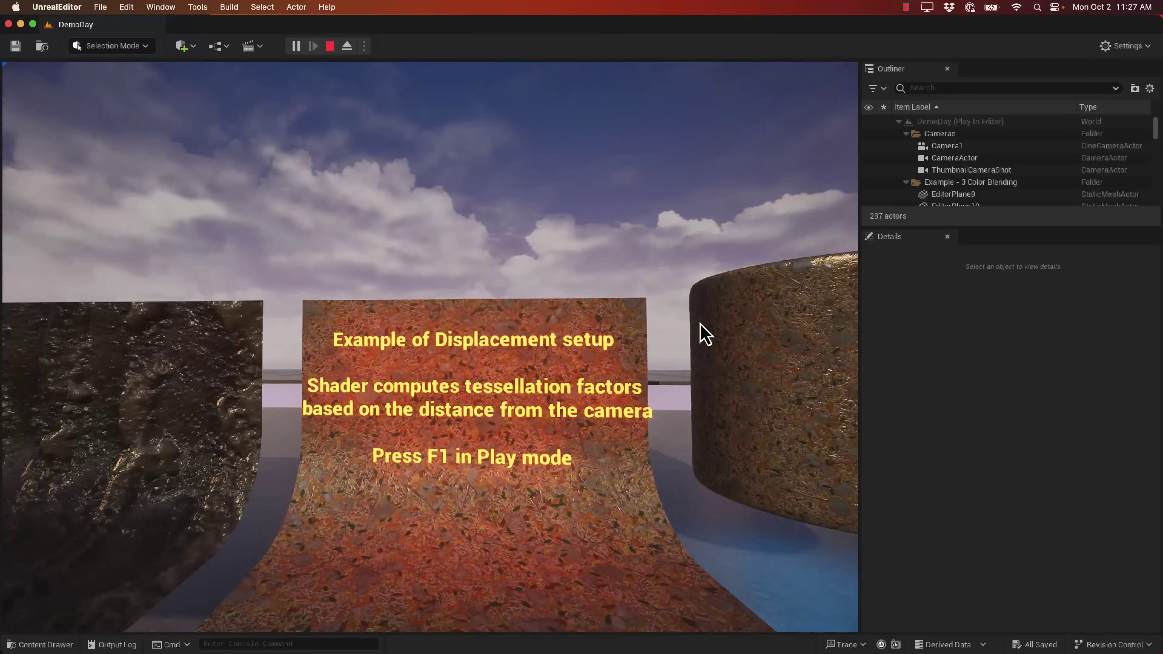
pyautogui.press('w')
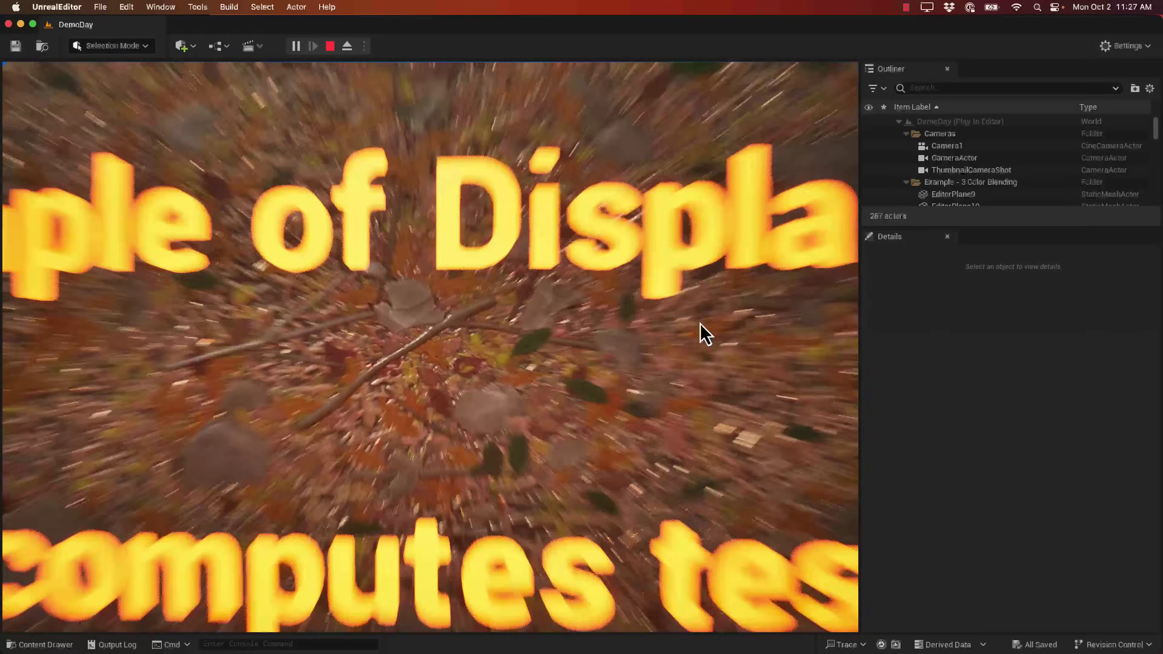
pyautogui.press('s')
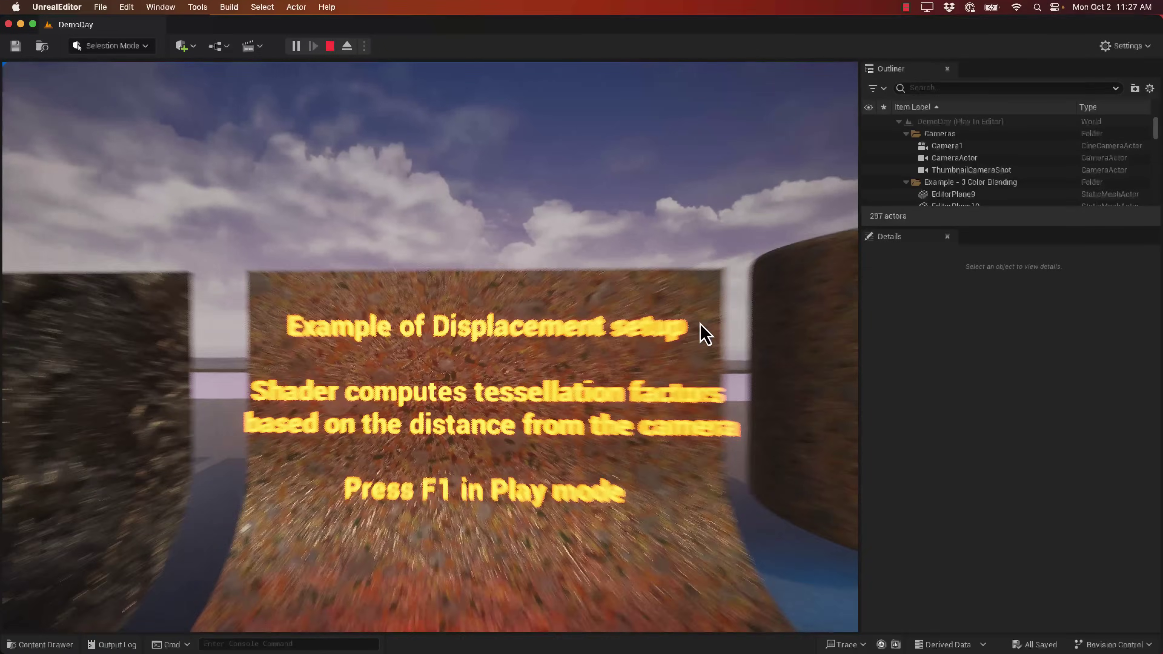
pyautogui.press('a')
pyautogui.press('w')
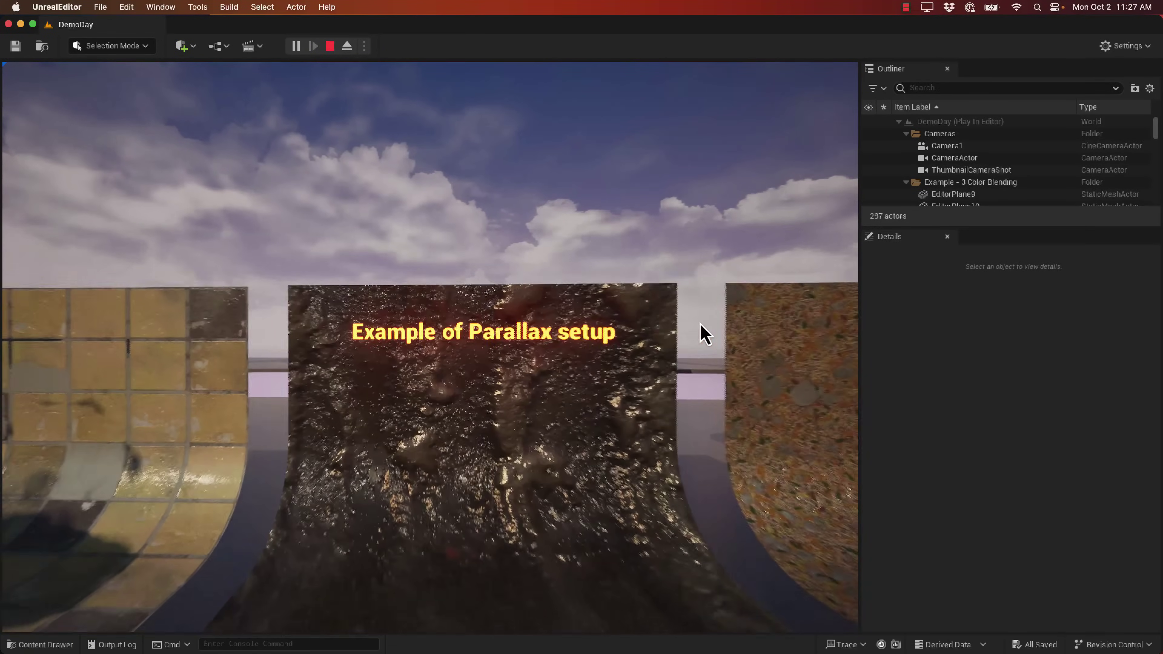
pyautogui.press('s')
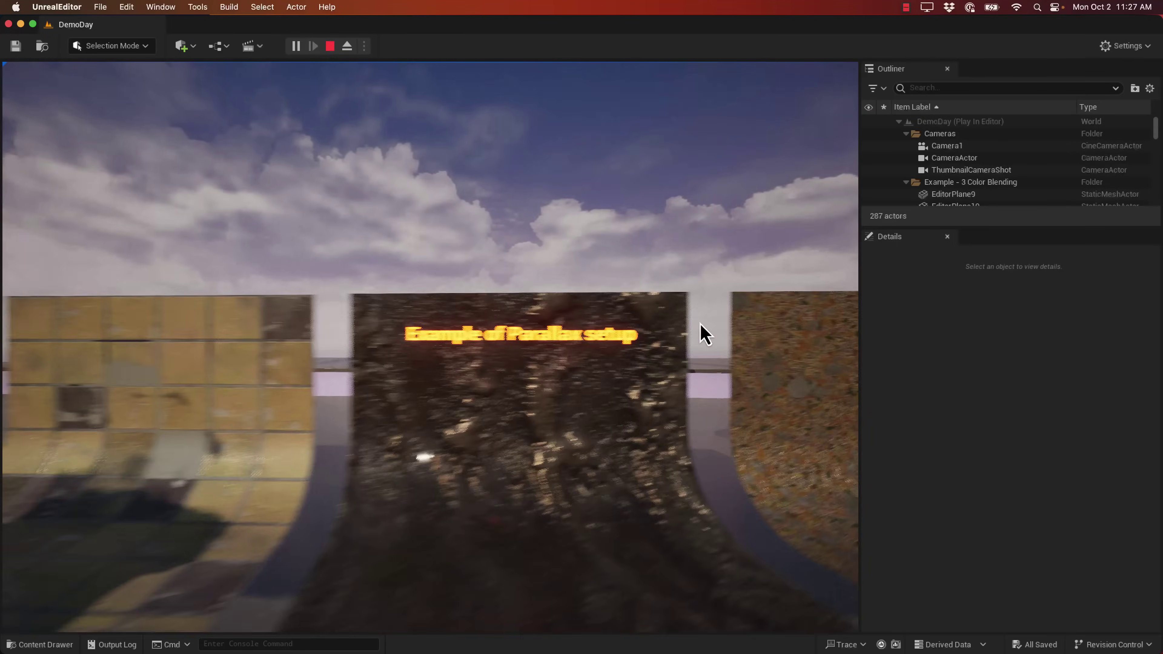
pyautogui.press('a')
pyautogui.press('w')
pyautogui.press('a')
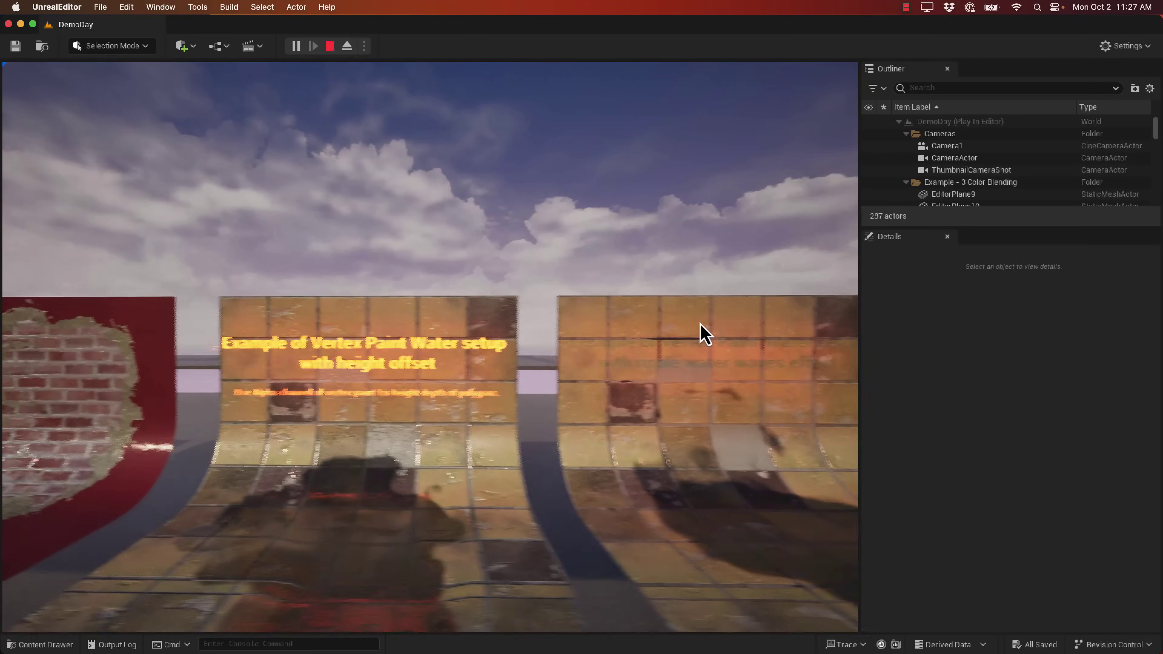
pyautogui.press('w')
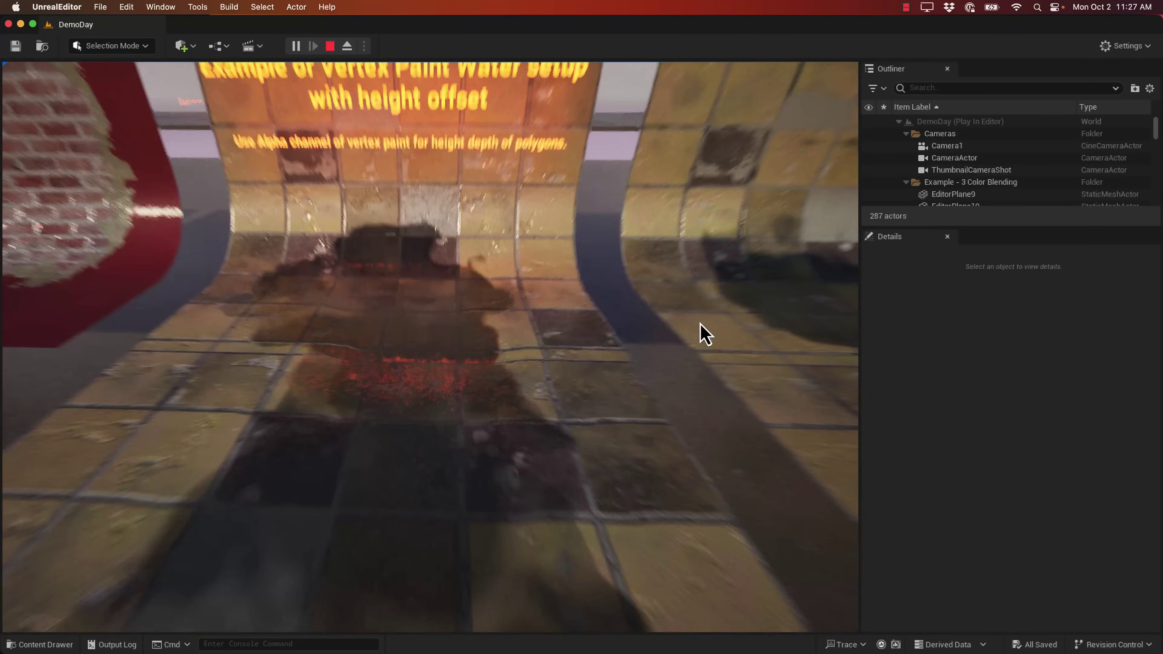
pyautogui.press('s')
# - Continue past brick walls, emissive signs, lava cylinders and glass spheres to the 3 Normals Blend examples
pyautogui.press('a')
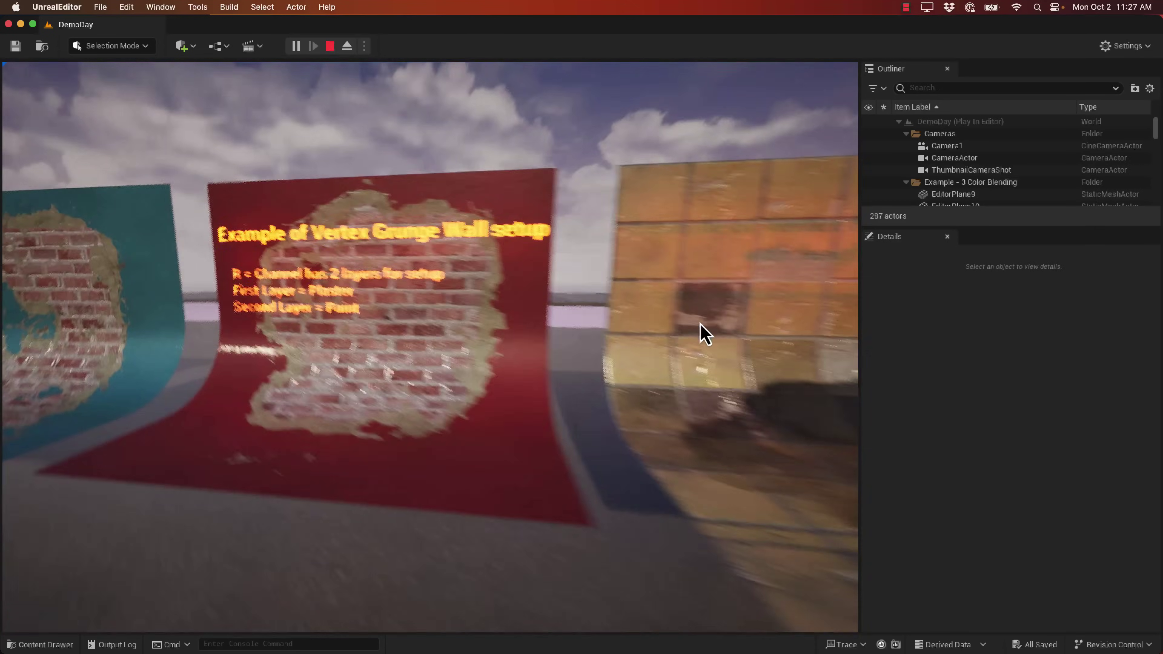
pyautogui.press('a')
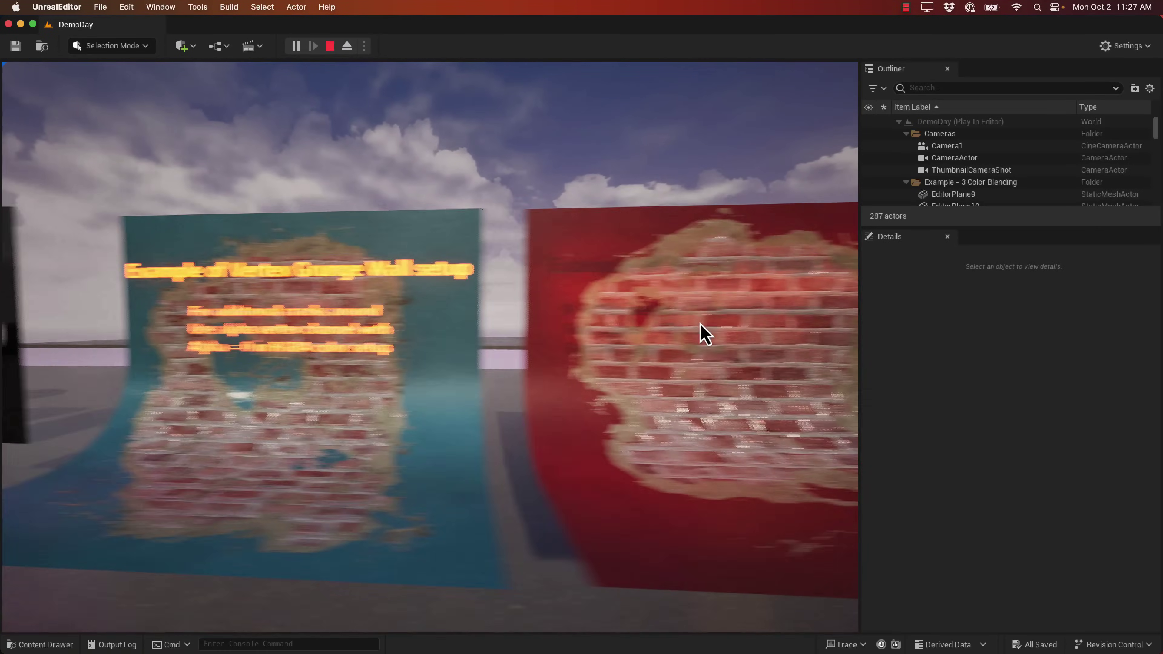
pyautogui.press('a')
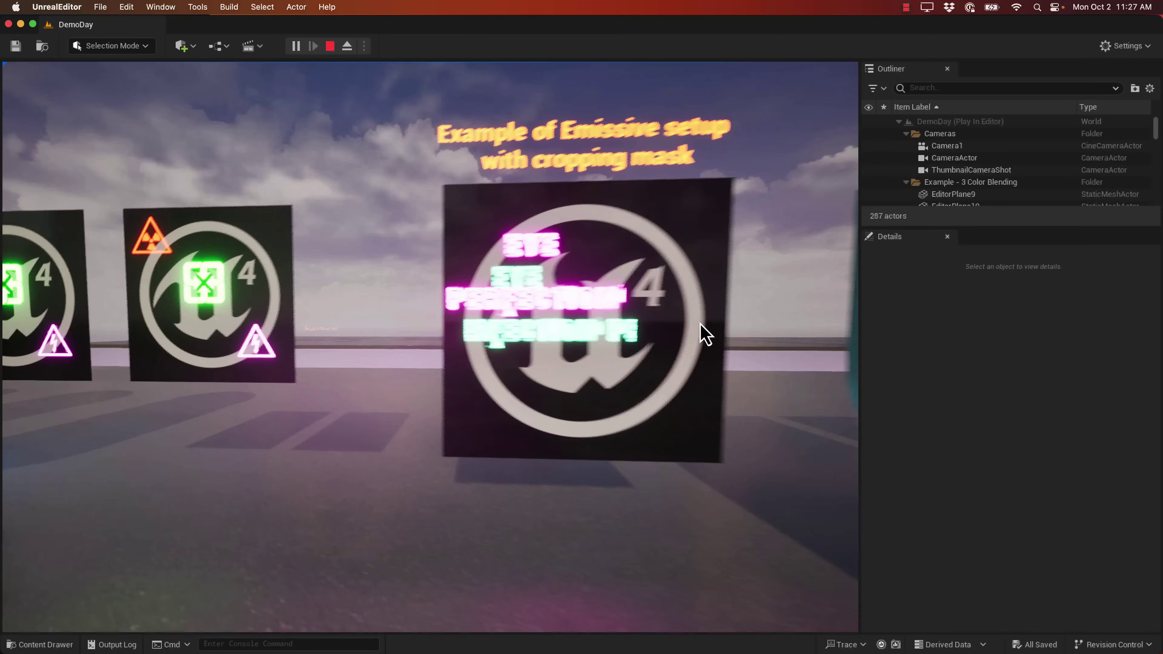
pyautogui.press('a')
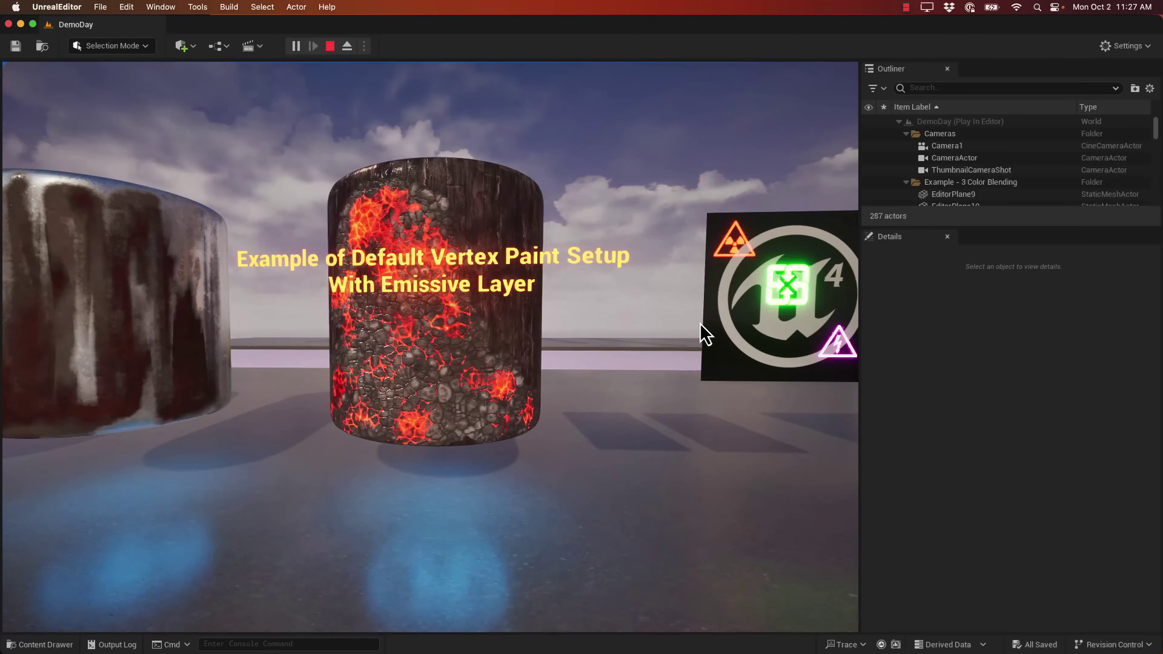
pyautogui.press('a')
pyautogui.press('w')
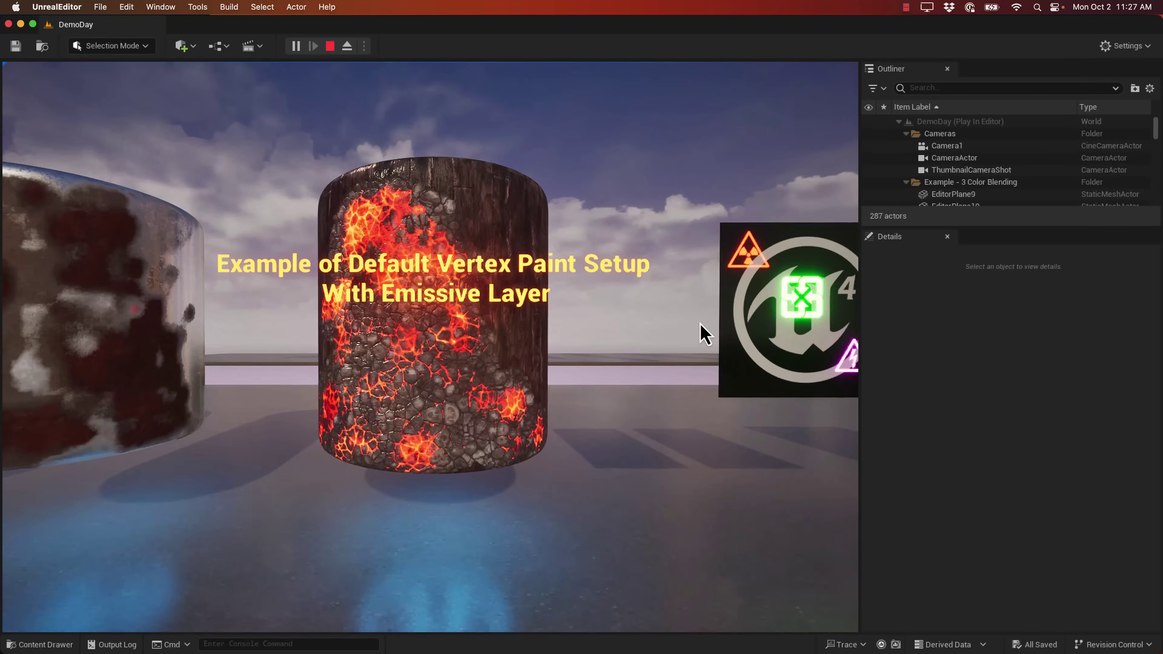
pyautogui.press('a')
pyautogui.press('w')
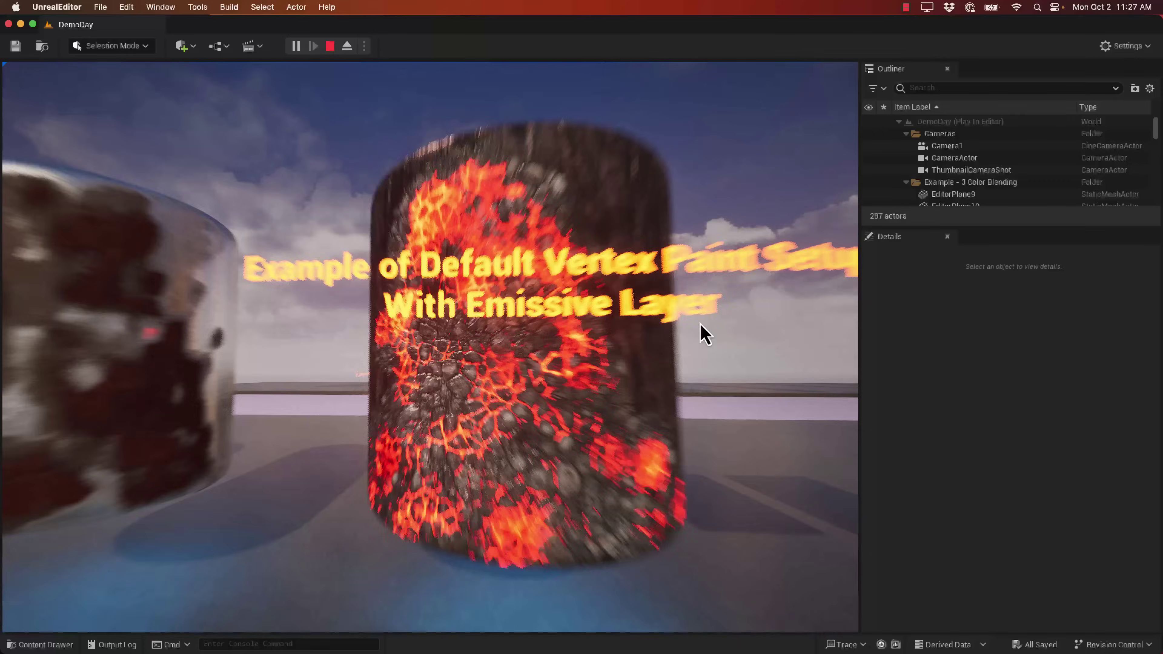
pyautogui.press('a')
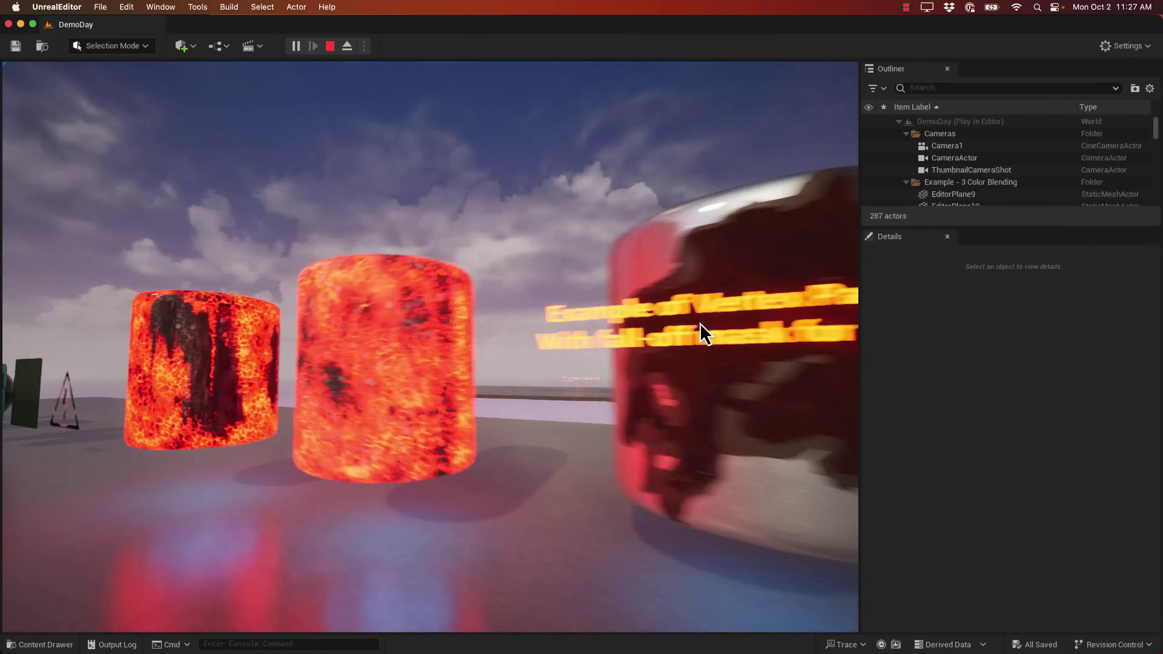
pyautogui.press('a')
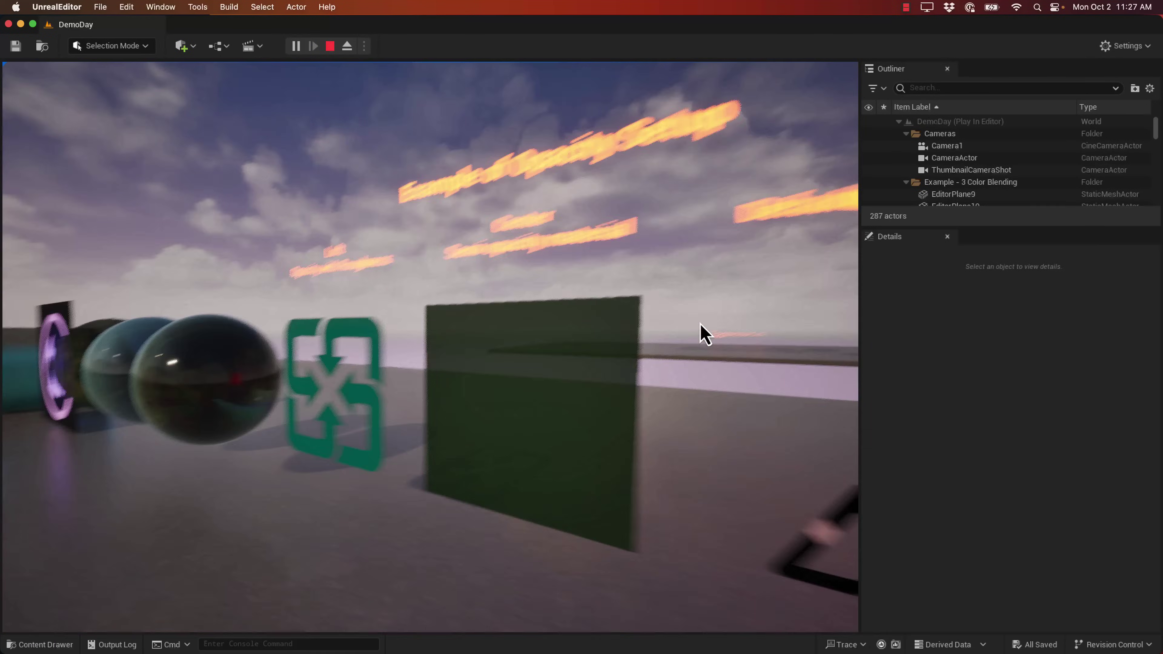
pyautogui.press('a')
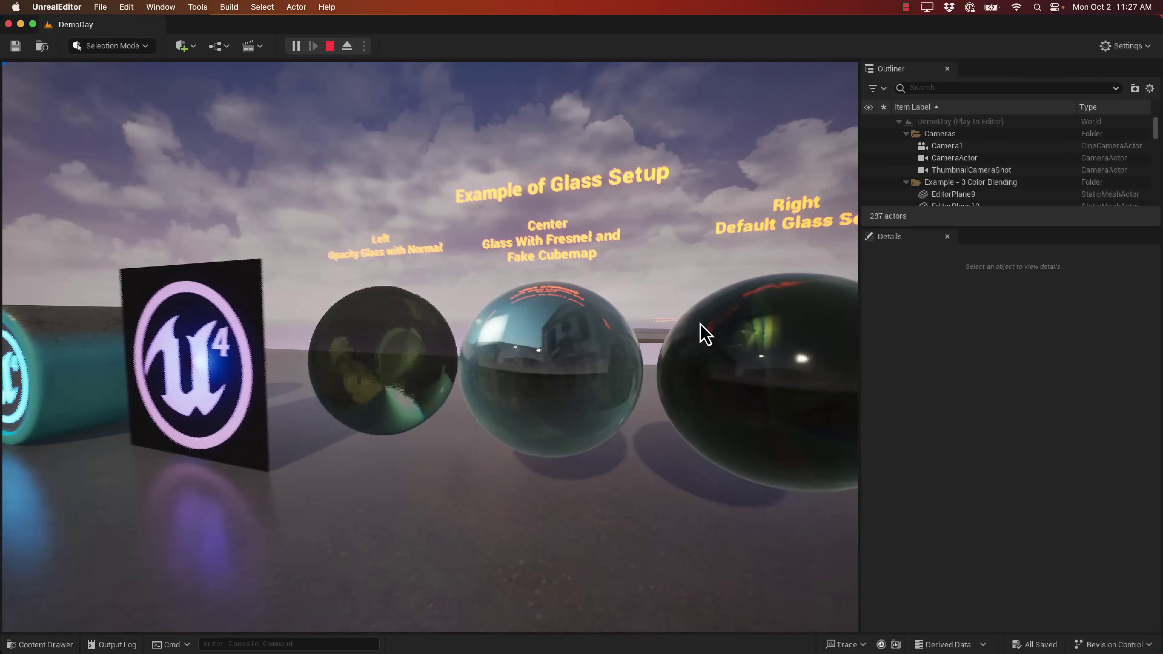
pyautogui.press('a')
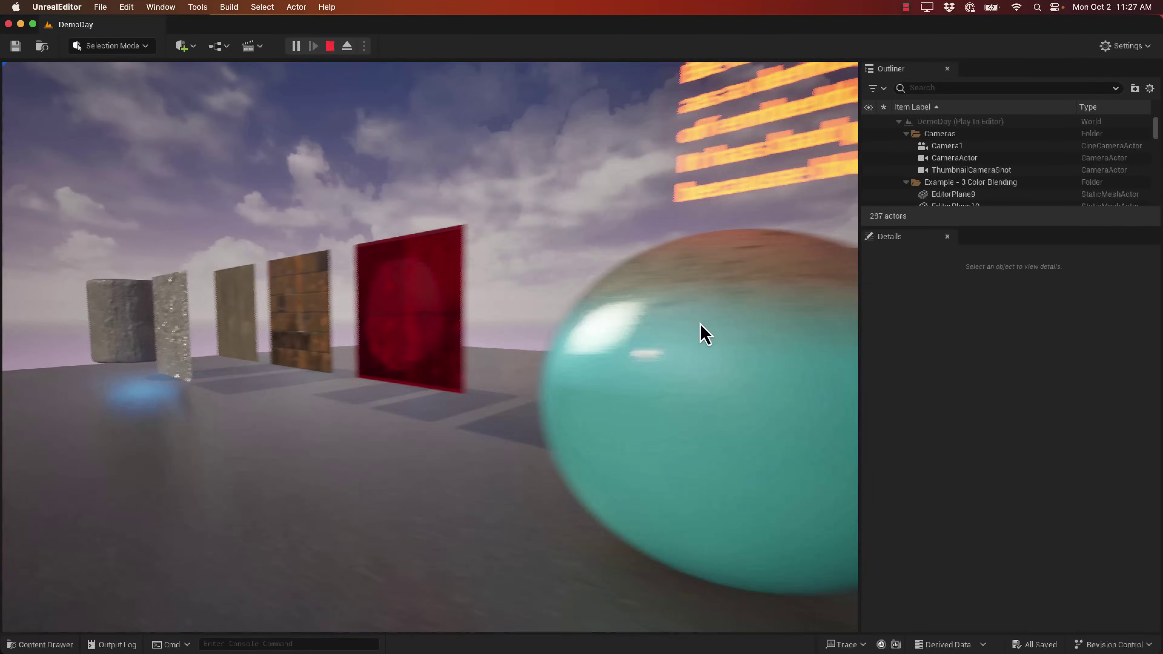
pyautogui.press('a')
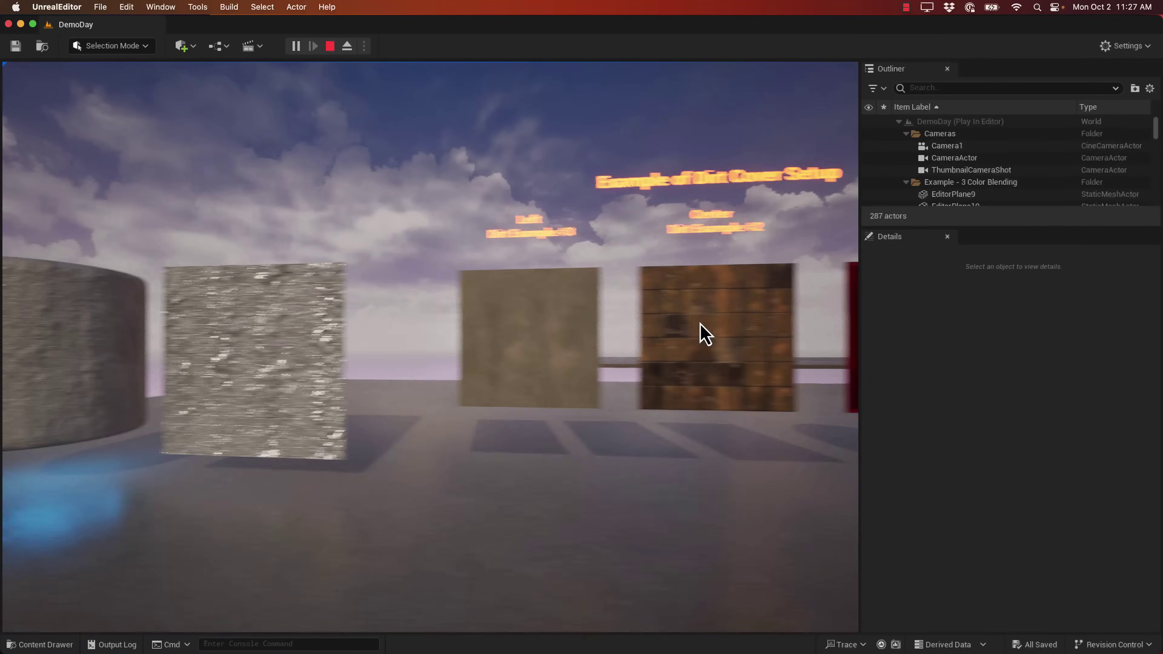
pyautogui.press('a')
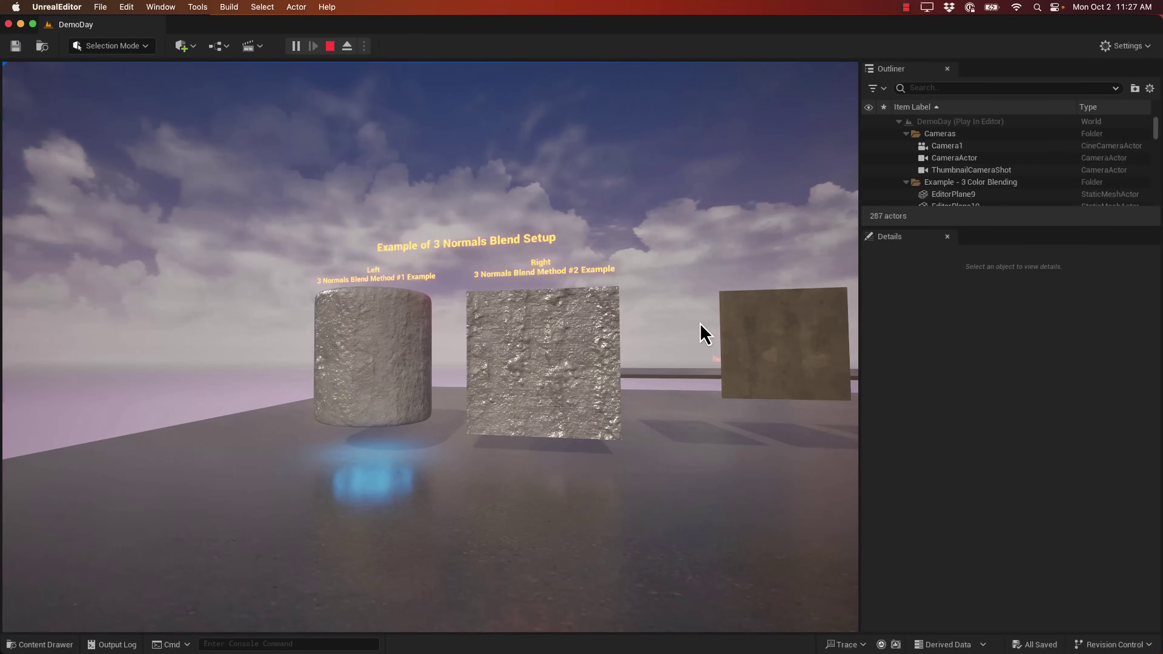
pyautogui.press('w')
pyautogui.press('s')
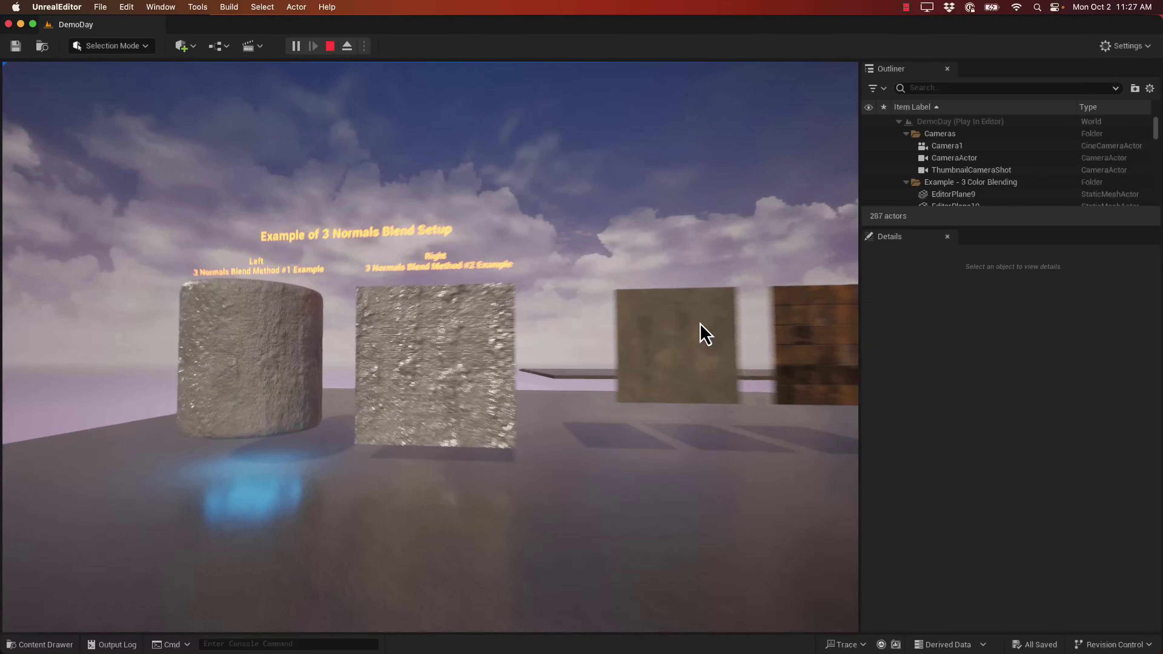
pyautogui.press('s')
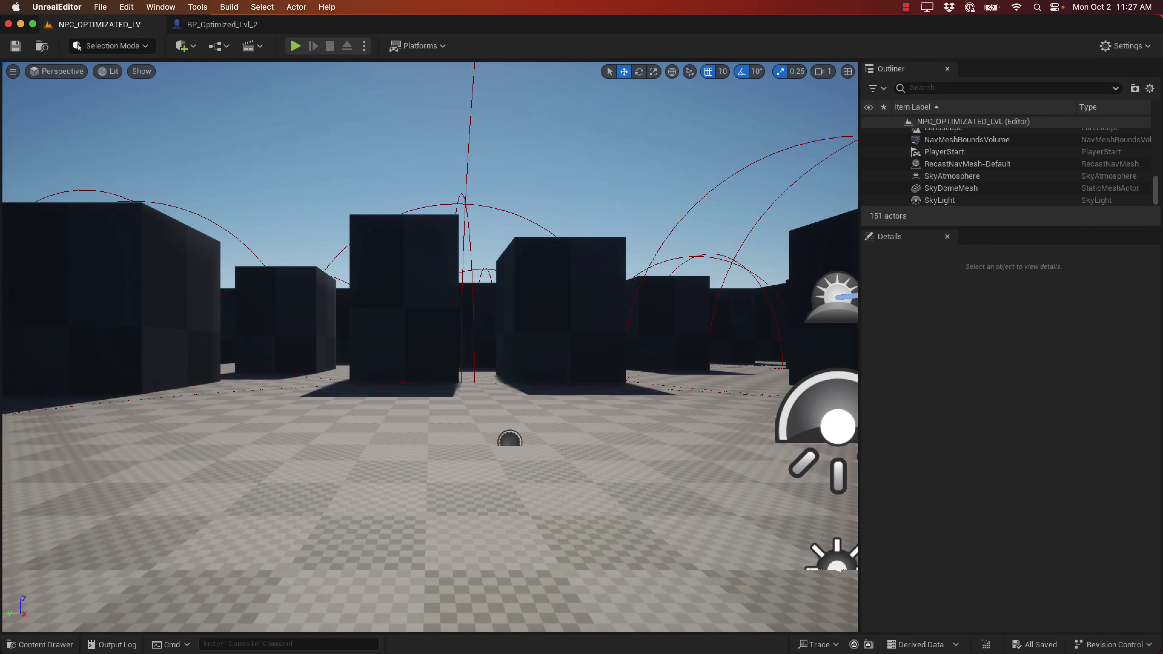
pyautogui.click(125, 6)
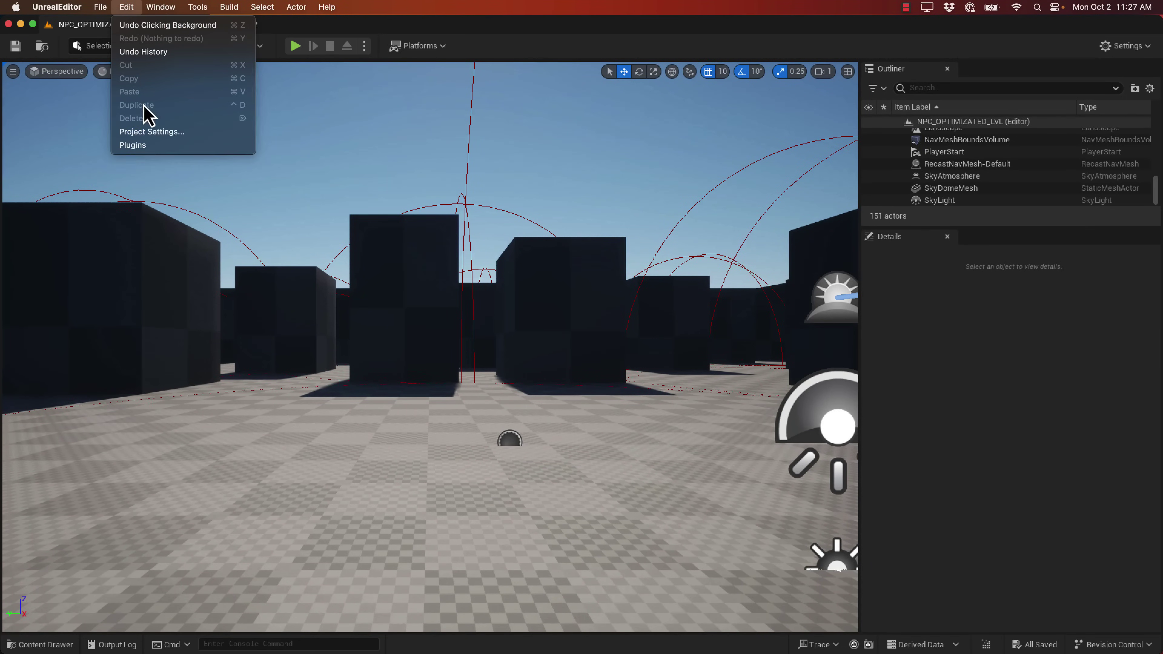
pyautogui.click(133, 145)
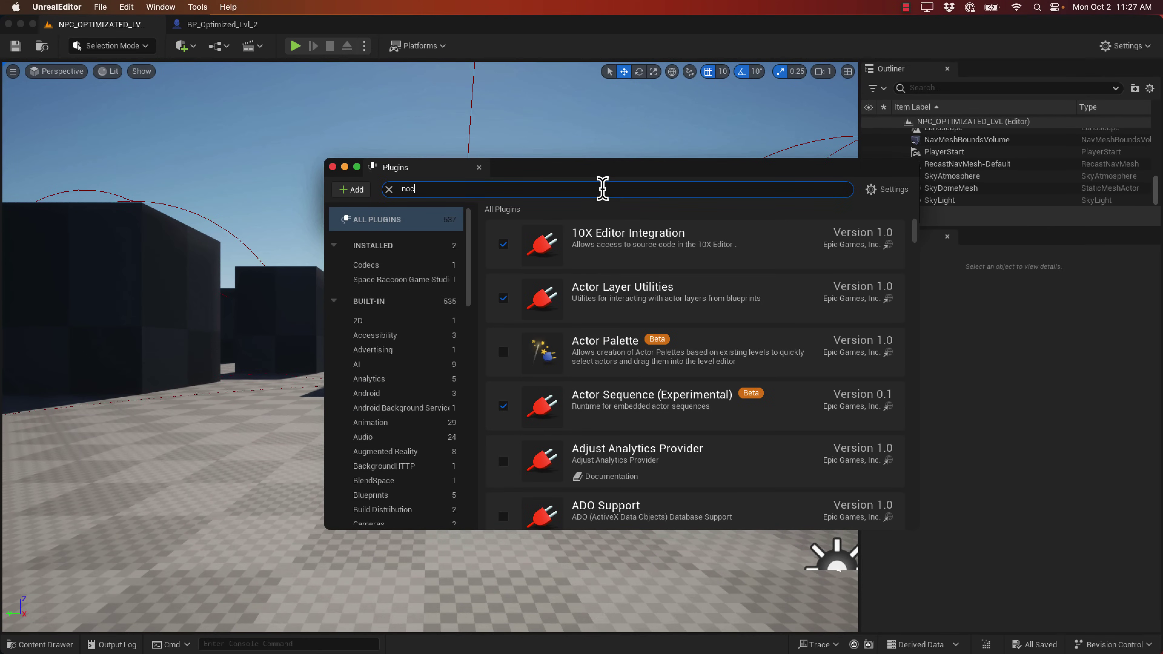
pyautogui.write('npc')
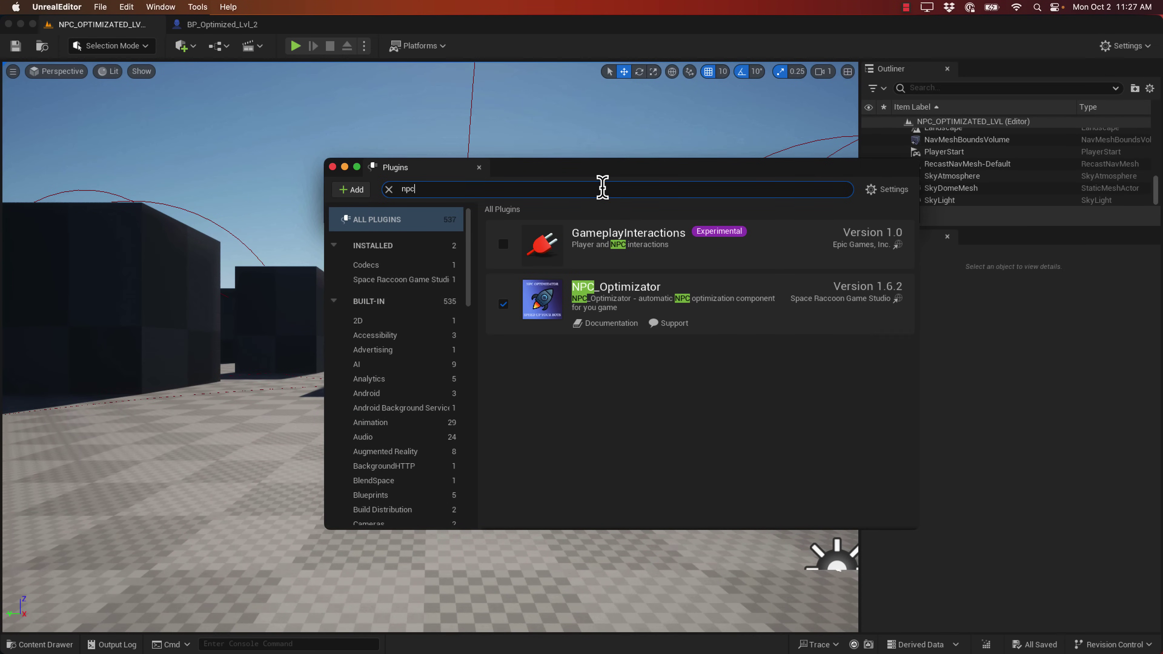
pyautogui.click(332, 167)
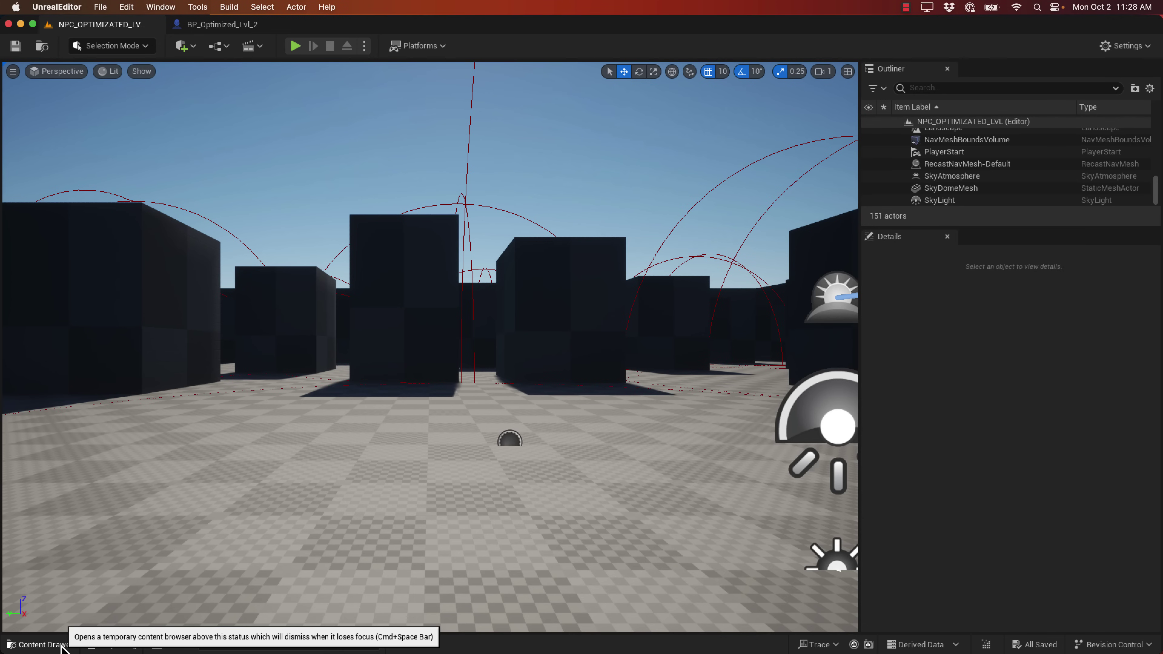
# - Load NPC_Optimizator's DEFAULTS_NPC map, play it to see 1,000 bots at 8 FPS, then stop
pyautogui.click(45, 645)
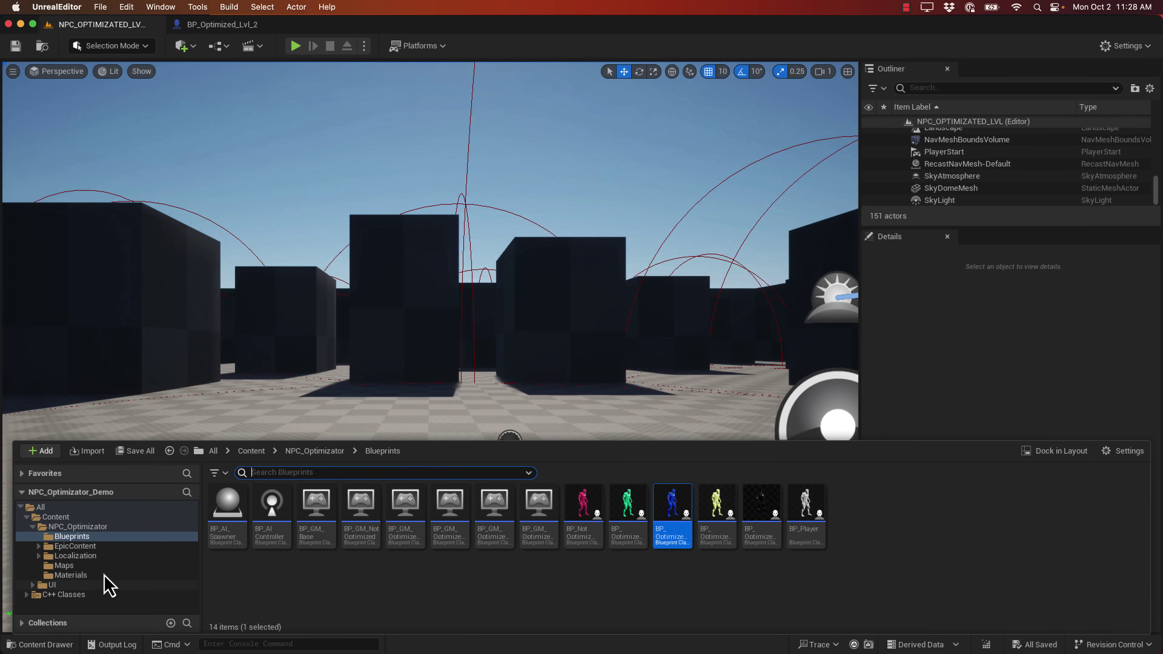
pyautogui.click(69, 567)
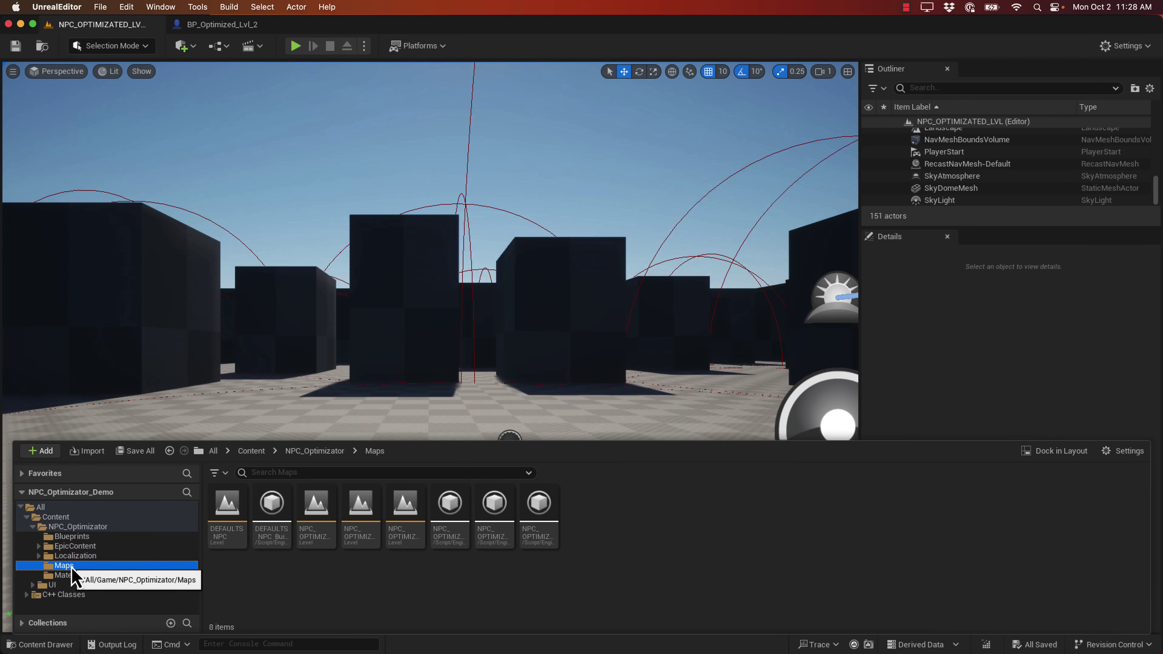
pyautogui.doubleClick(246, 510)
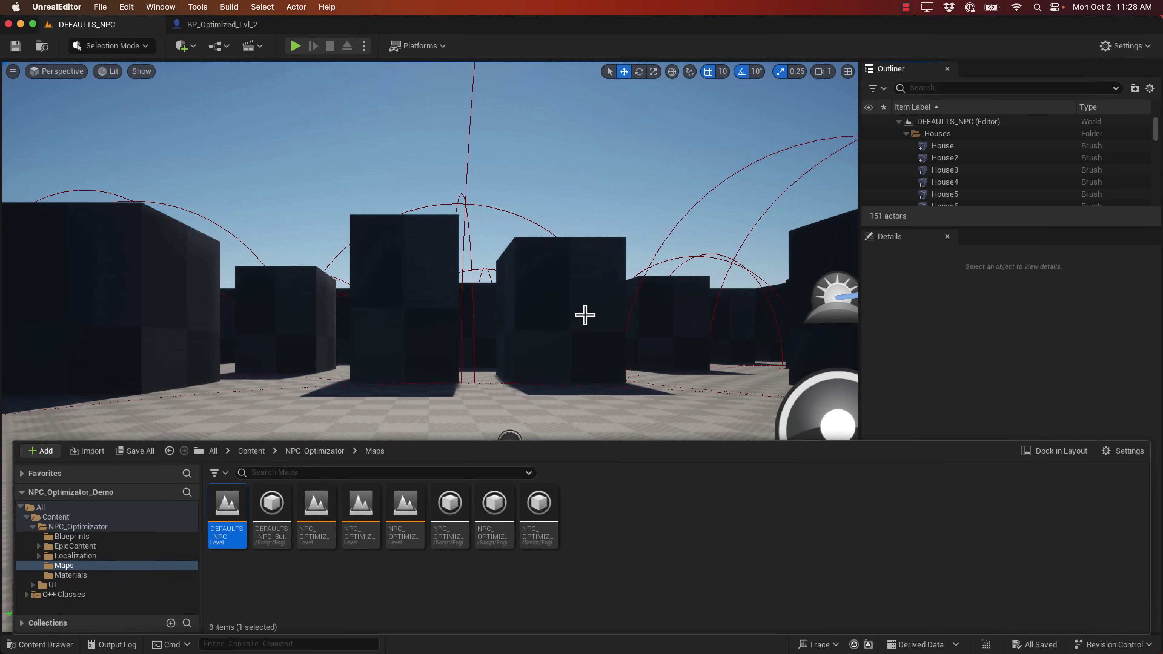
pyautogui.click(295, 45)
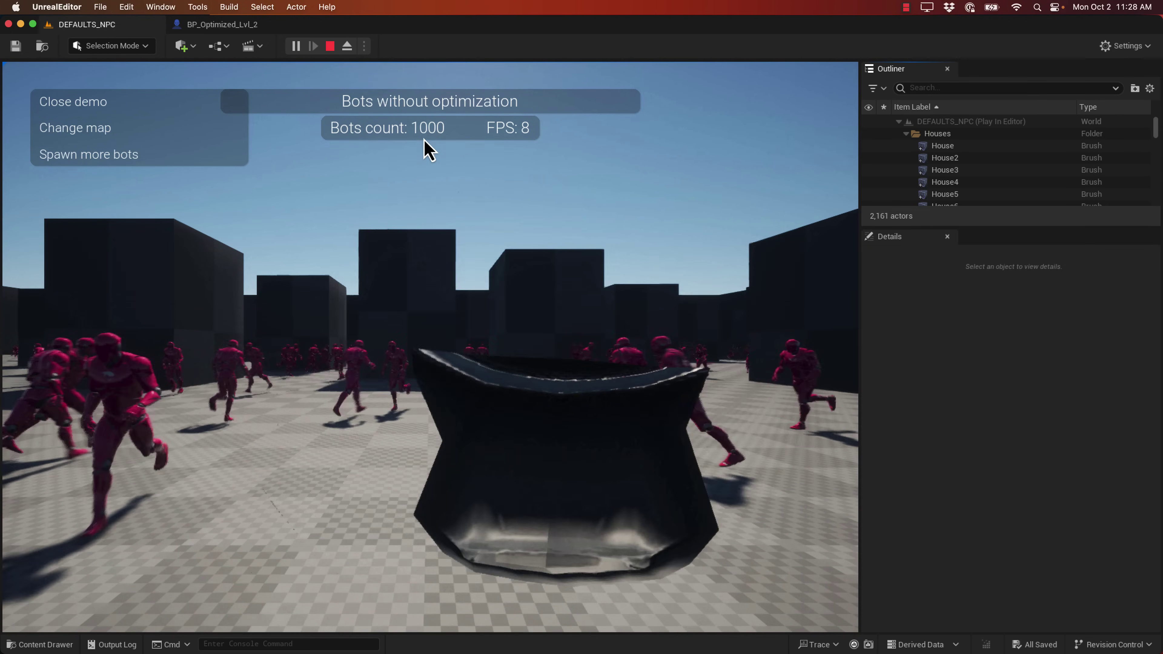
pyautogui.click(330, 46)
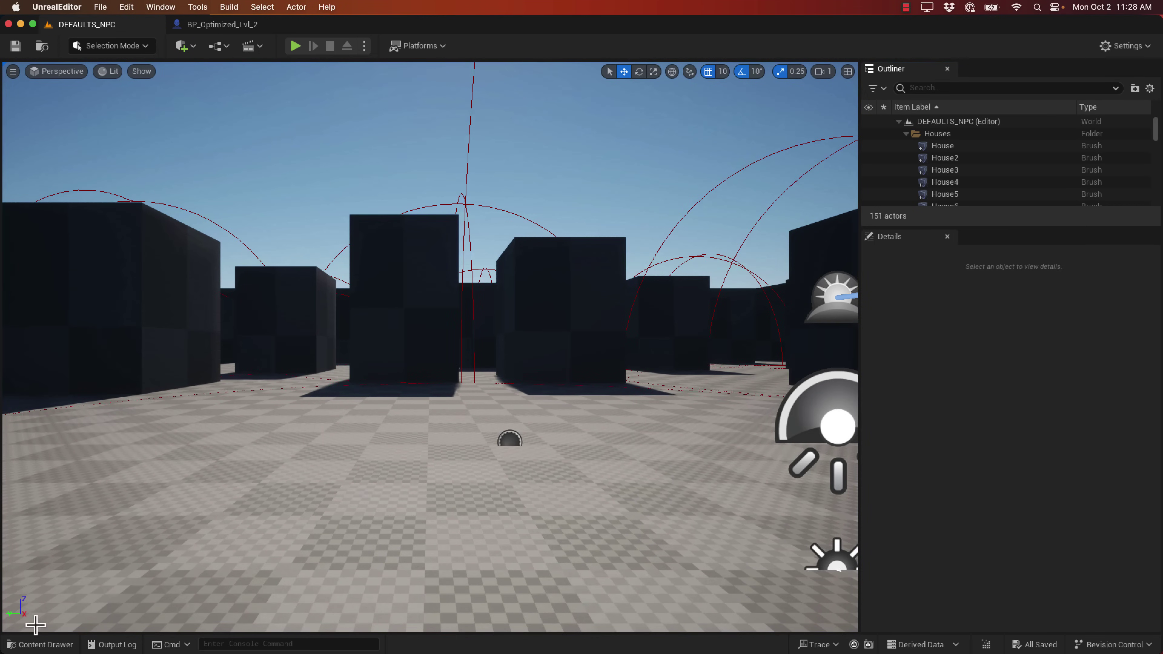
# - Play NPC_OPTIMIZATED_LVL_3 to see 1,000 bots at 68 FPS, then switch to BP_Optimized_Lvl_2
pyautogui.click(40, 644)
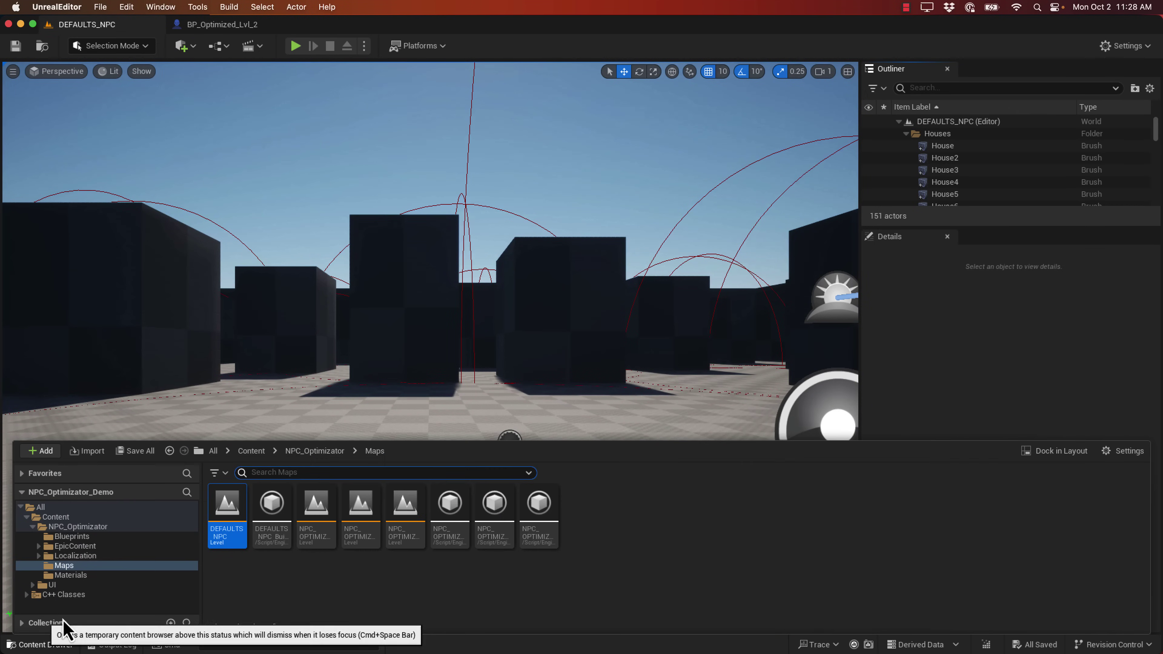
pyautogui.doubleClick(414, 518)
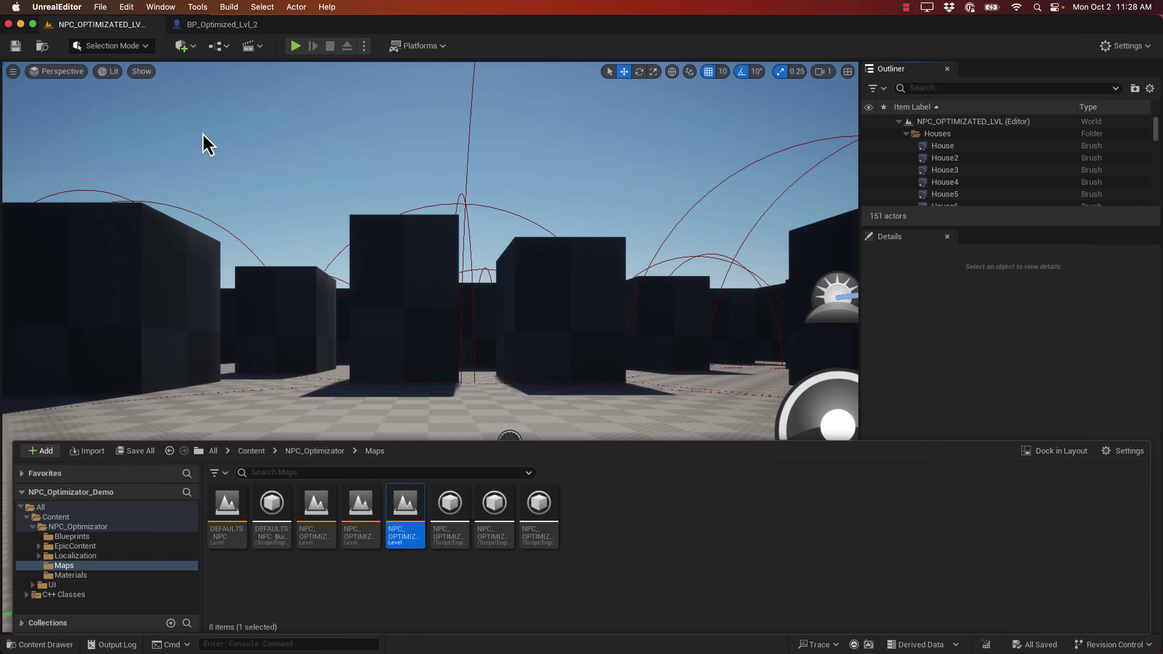
pyautogui.click(297, 48)
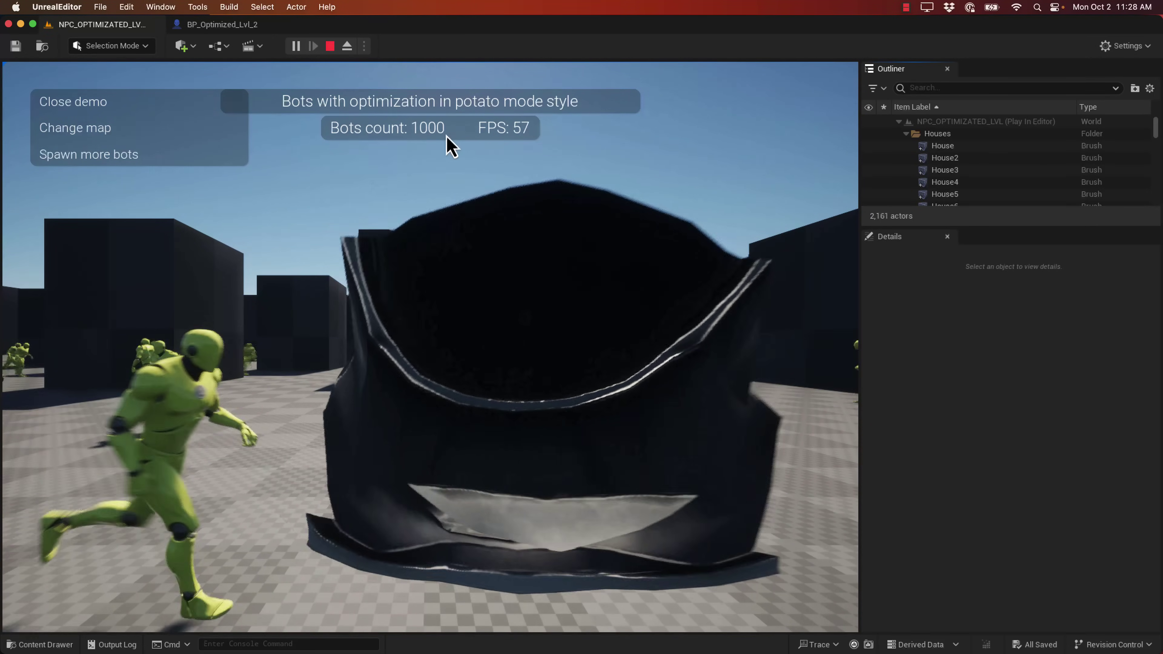
pyautogui.click(330, 46)
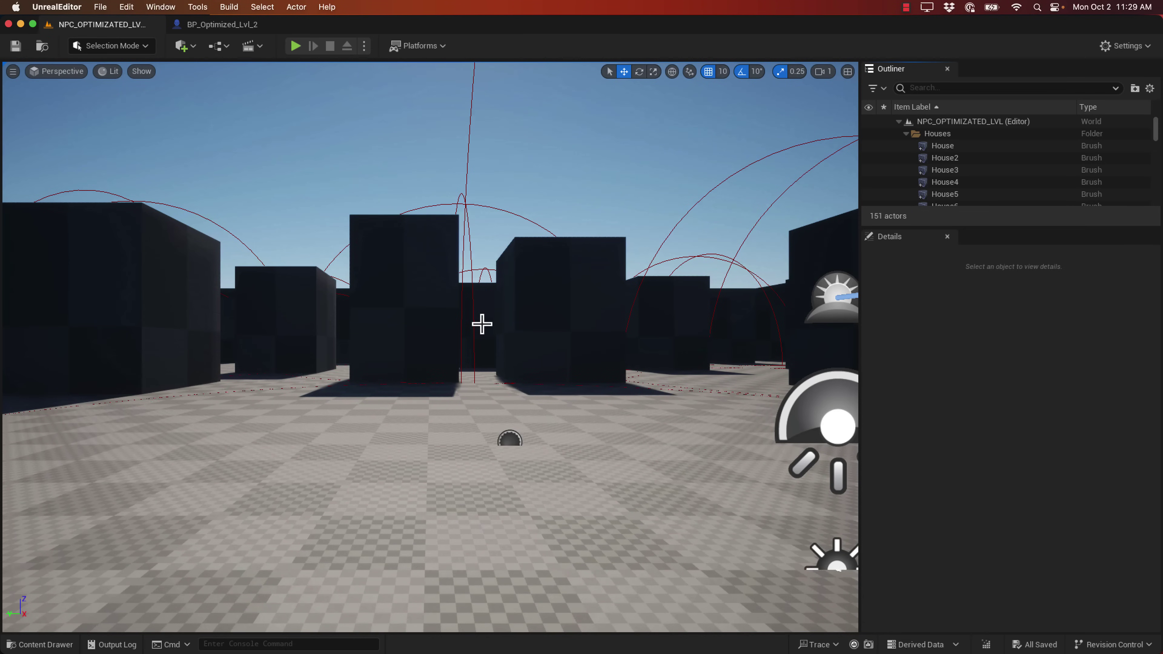
pyautogui.click(211, 25)
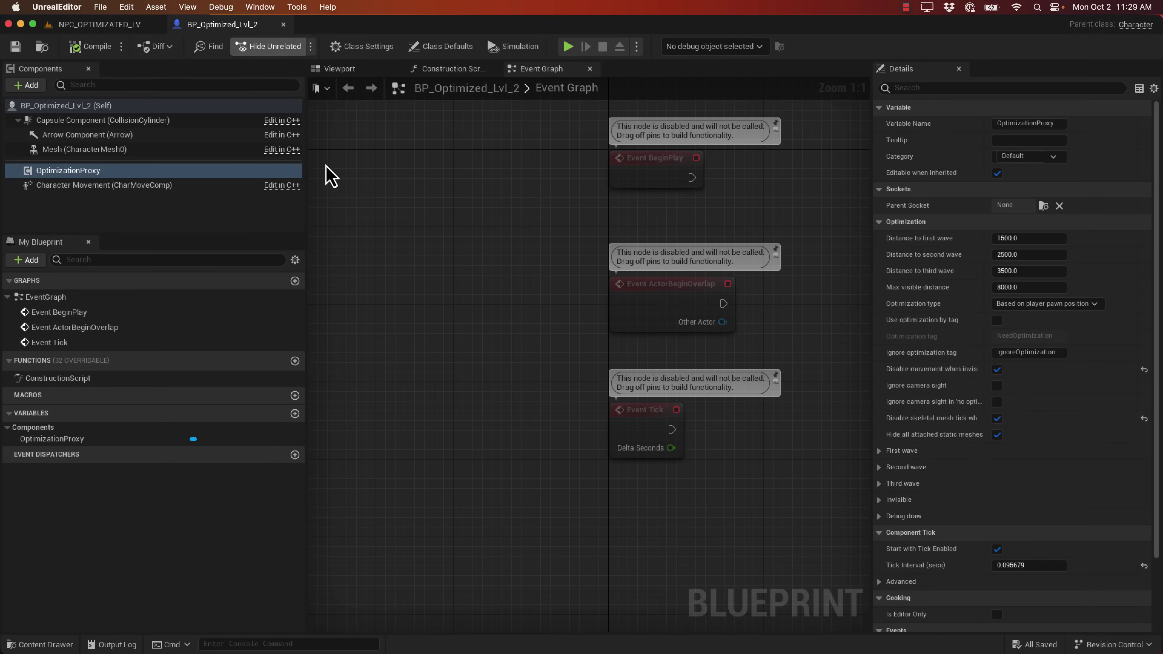
# - Select OptimizationProxy and expand its First wave and Movement settings in Details
pyautogui.click(53, 173)
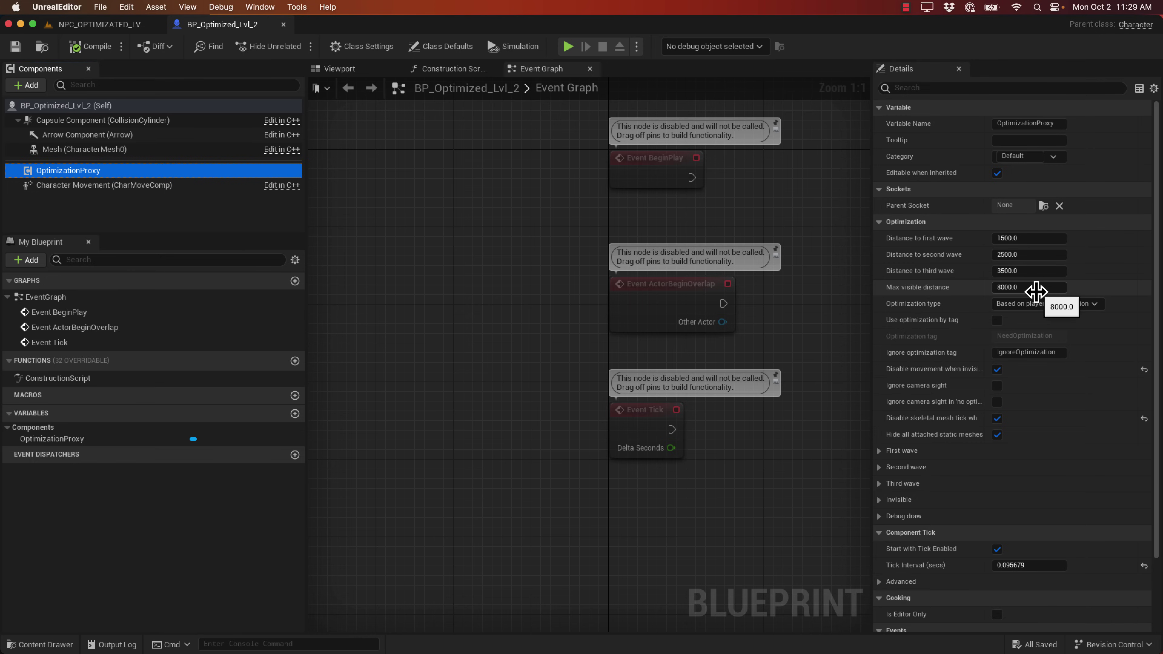
pyautogui.click(881, 451)
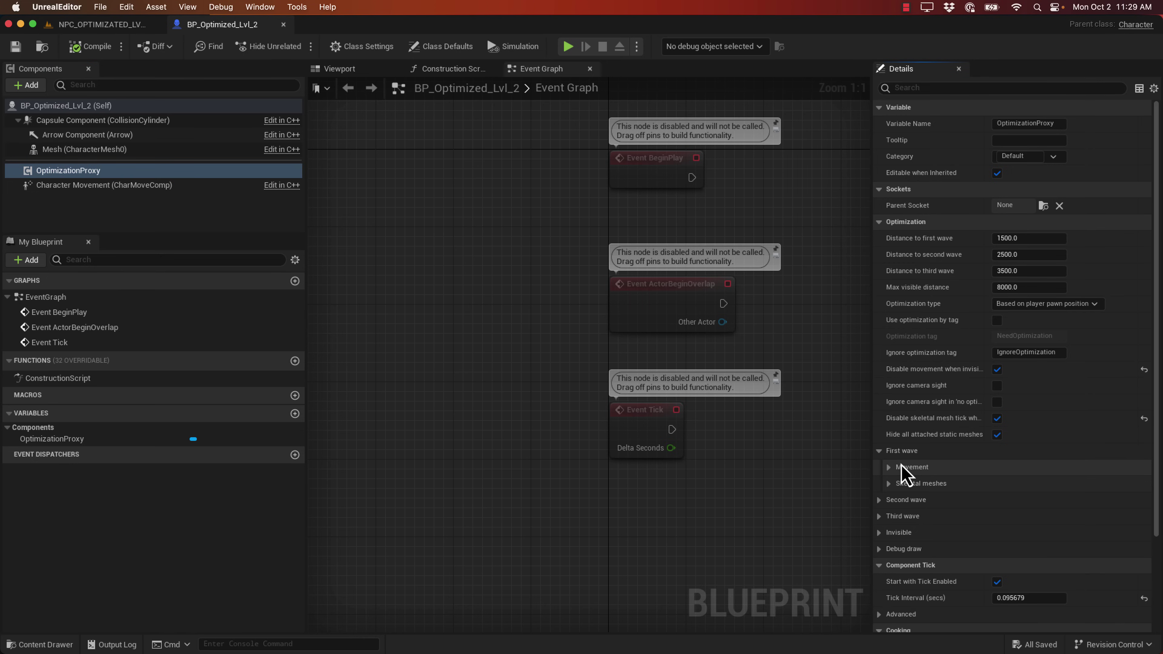
pyautogui.click(891, 467)
pyautogui.scroll(-4, 971, 499)
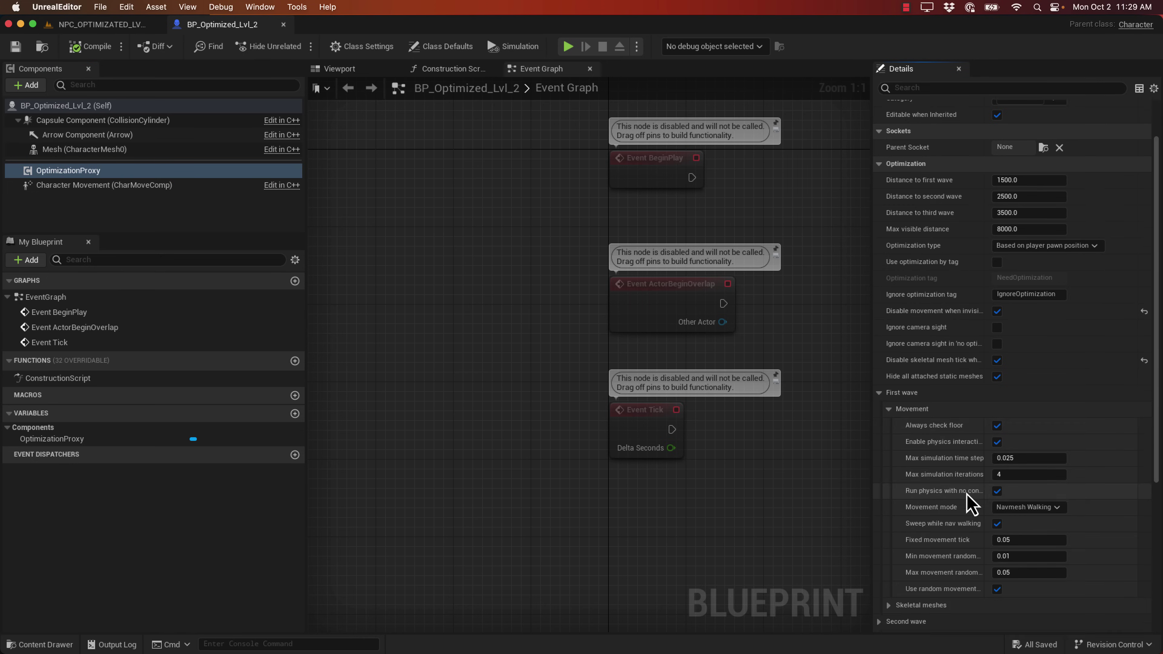
pyautogui.scroll(-3, 970, 501)
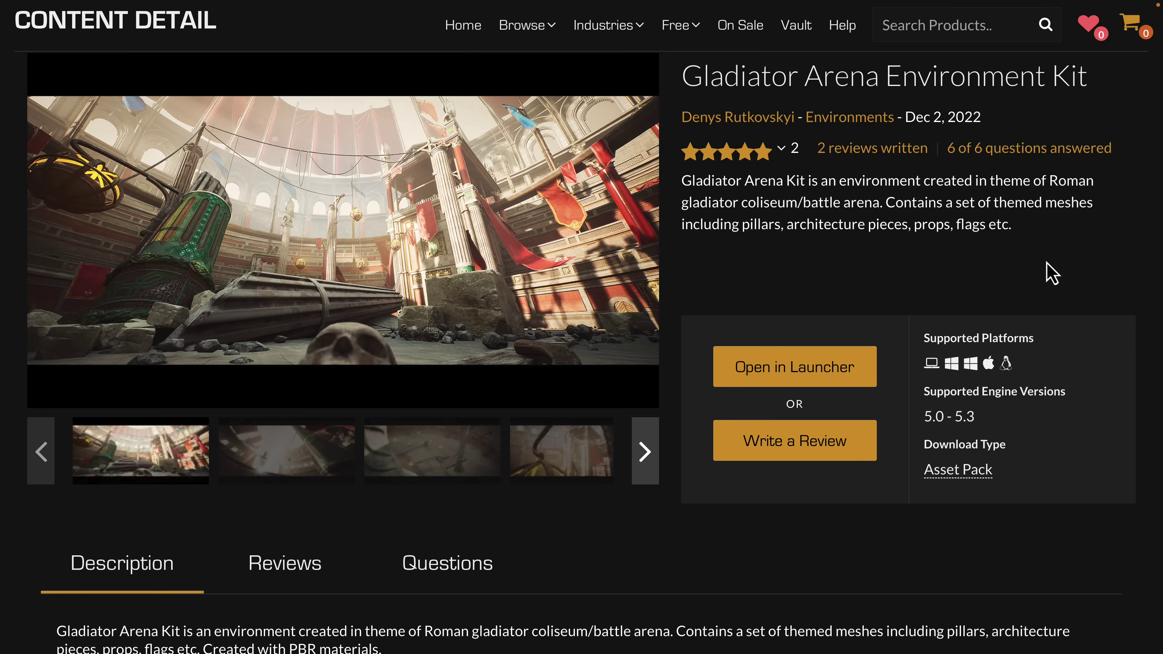
# - Flip through the Deep Elder Caves gallery images, including the skull statue and cave-light shots
pyautogui.scroll(-3, 976, 273)
pyautogui.scroll(3, 1049, 272)
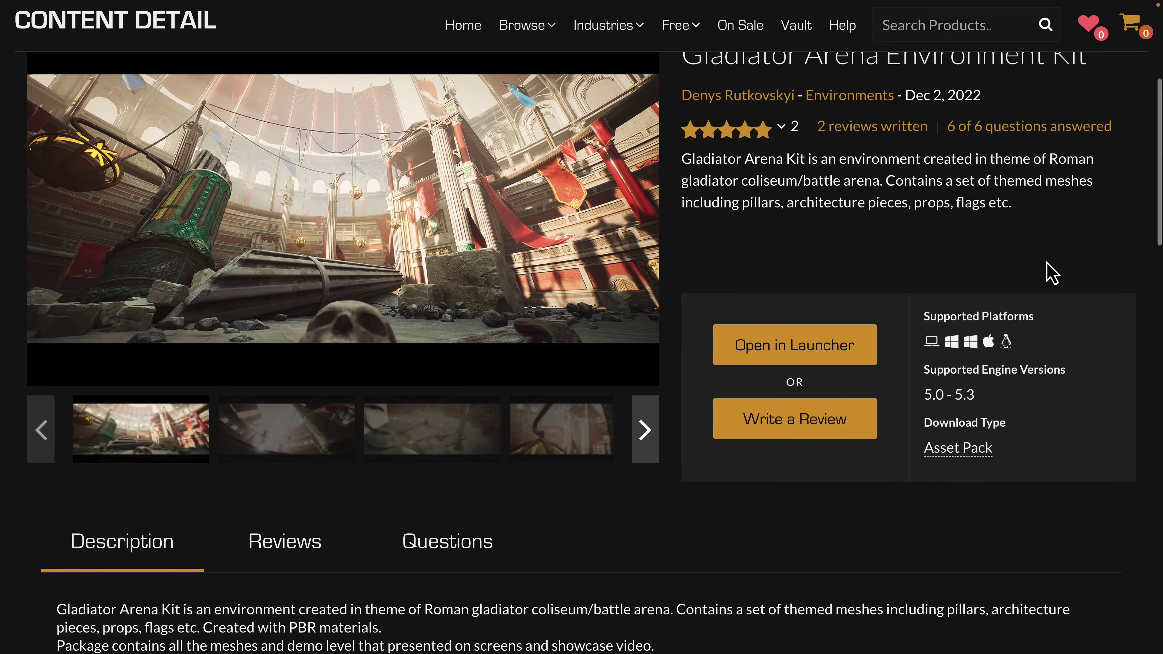
pyautogui.click(404, 436)
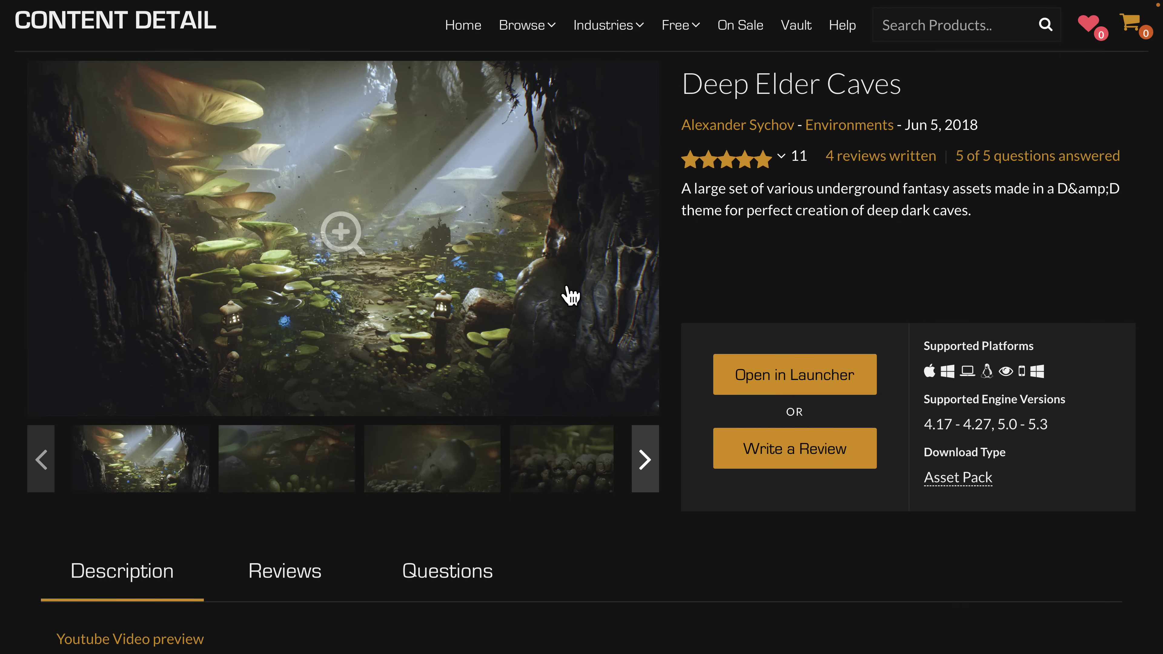
pyautogui.click(302, 441)
pyautogui.click(428, 447)
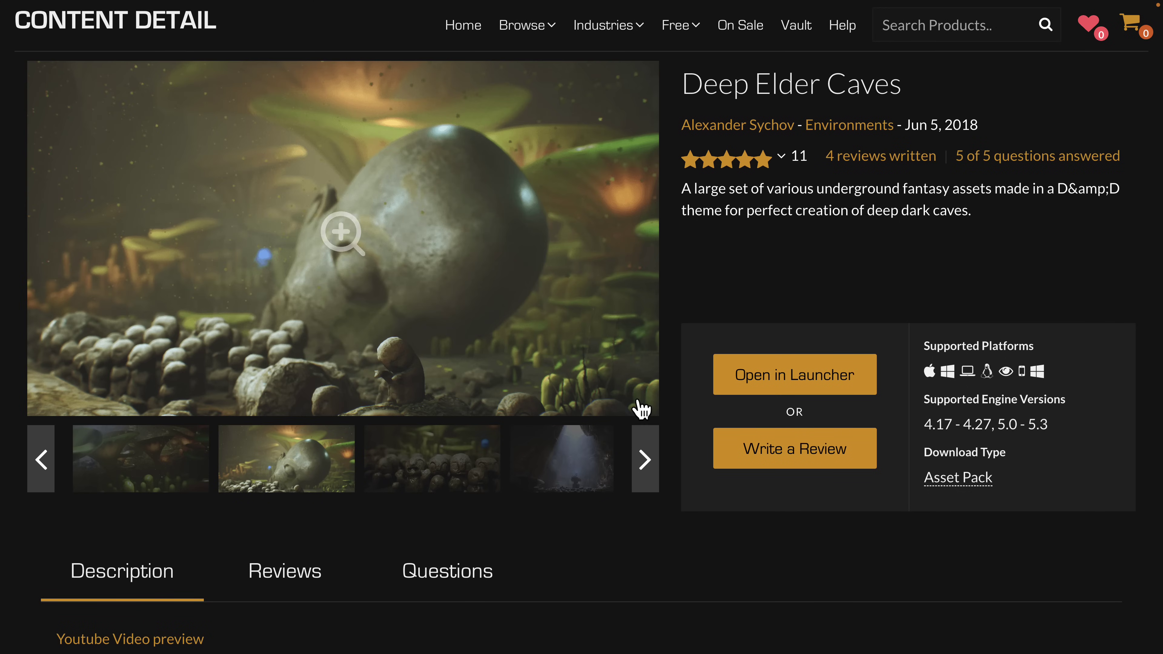
pyautogui.click(588, 468)
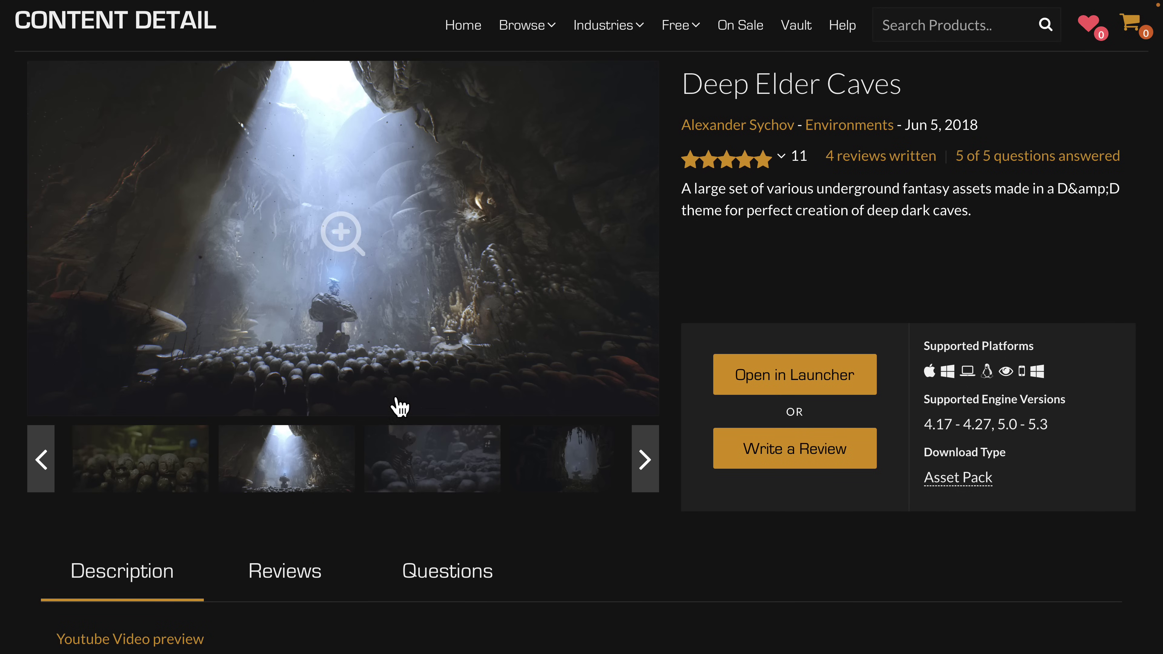
# - Scroll through the Deep Elder Caves product description
pyautogui.scroll(-1, 423, 322)
pyautogui.scroll(-12, 424, 322)
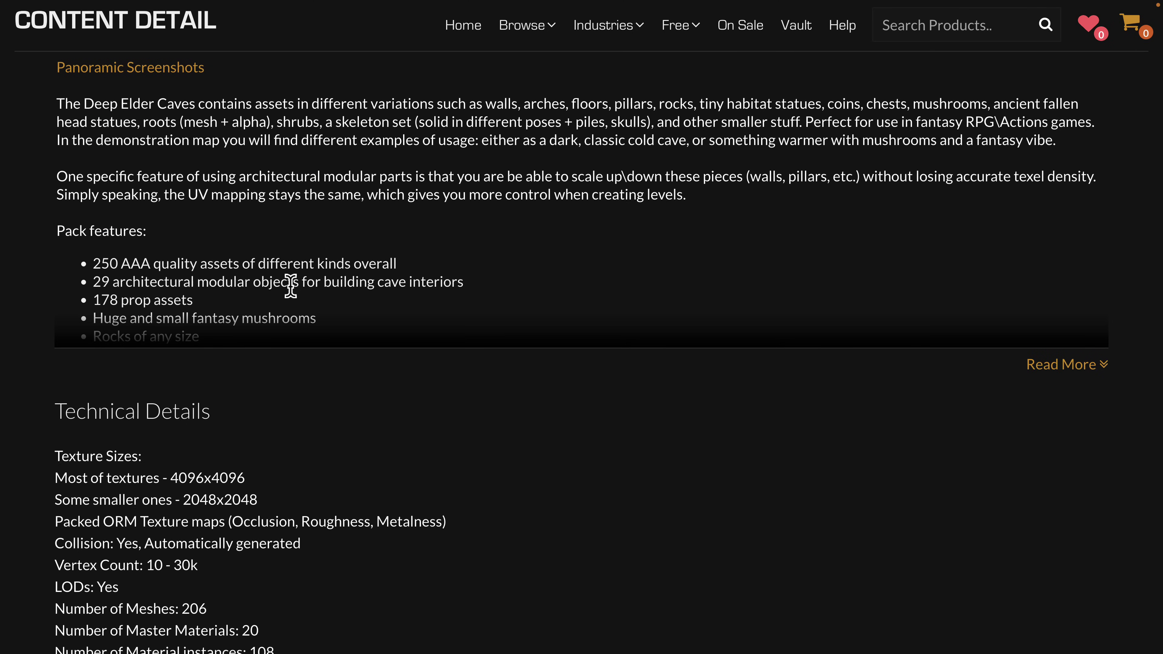
pyautogui.scroll(15, 291, 286)
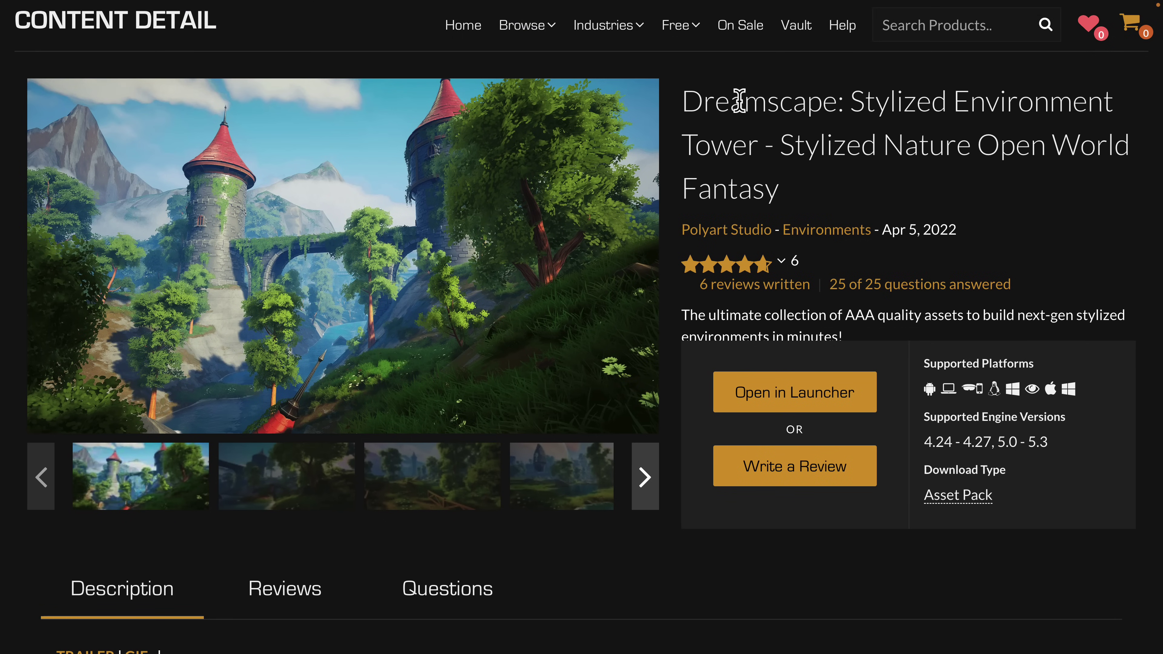
# - Highlight the Dreamscape title, then view the forest path and waterfall screenshots
pyautogui.doubleClick(751, 100)
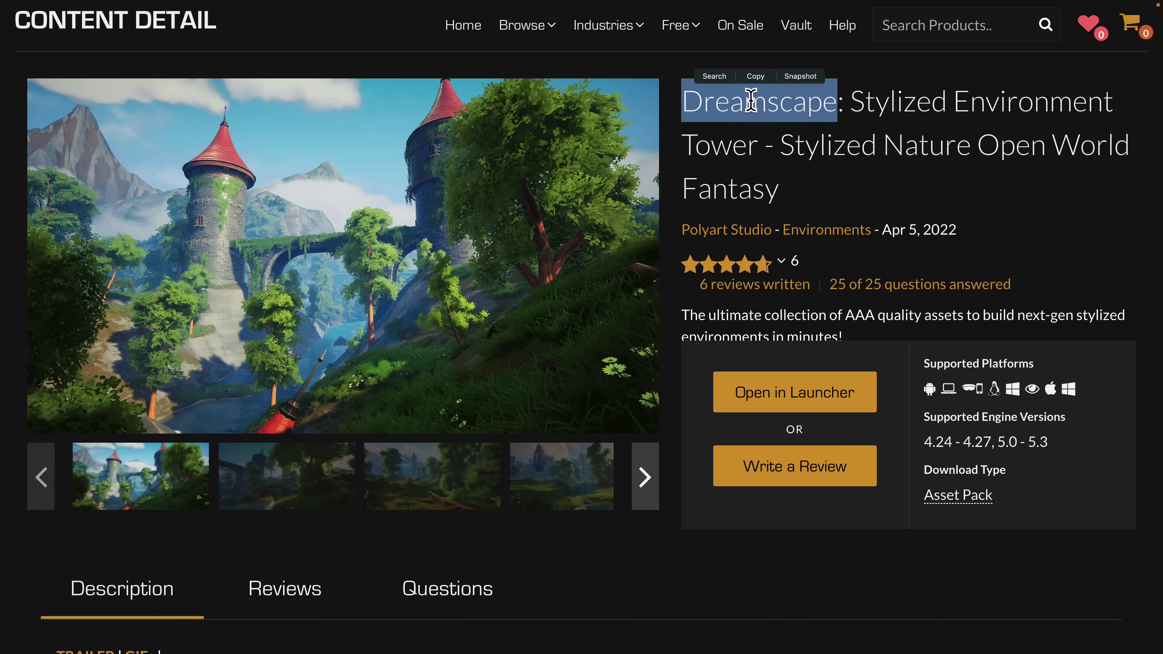
pyautogui.click(835, 203)
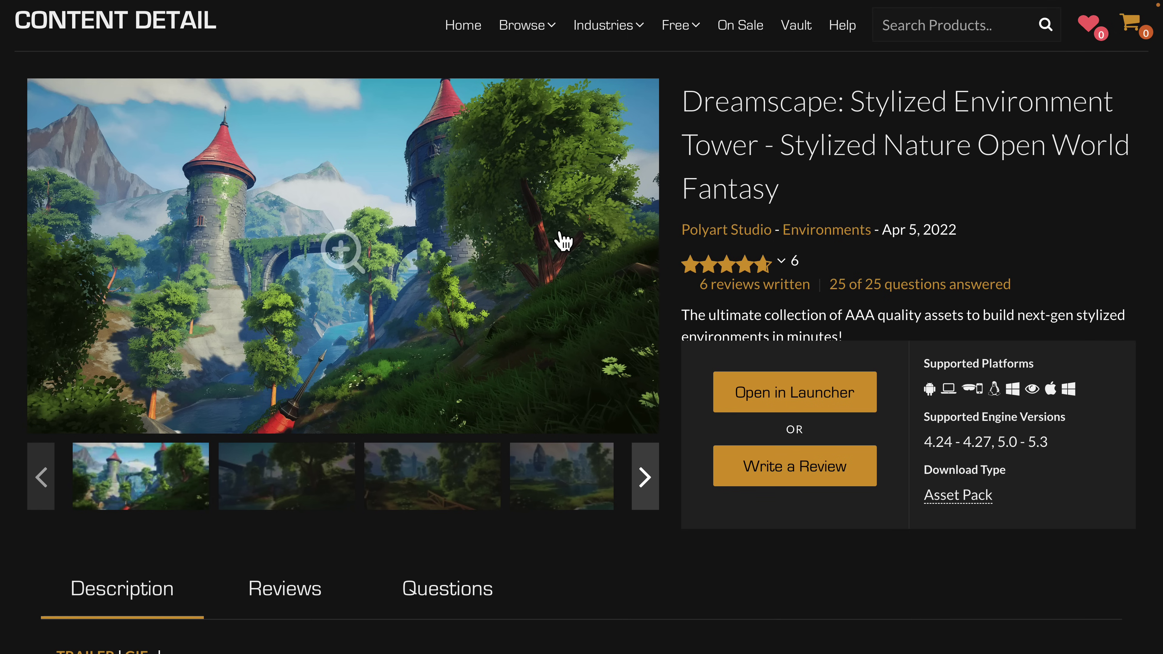
pyautogui.click(447, 488)
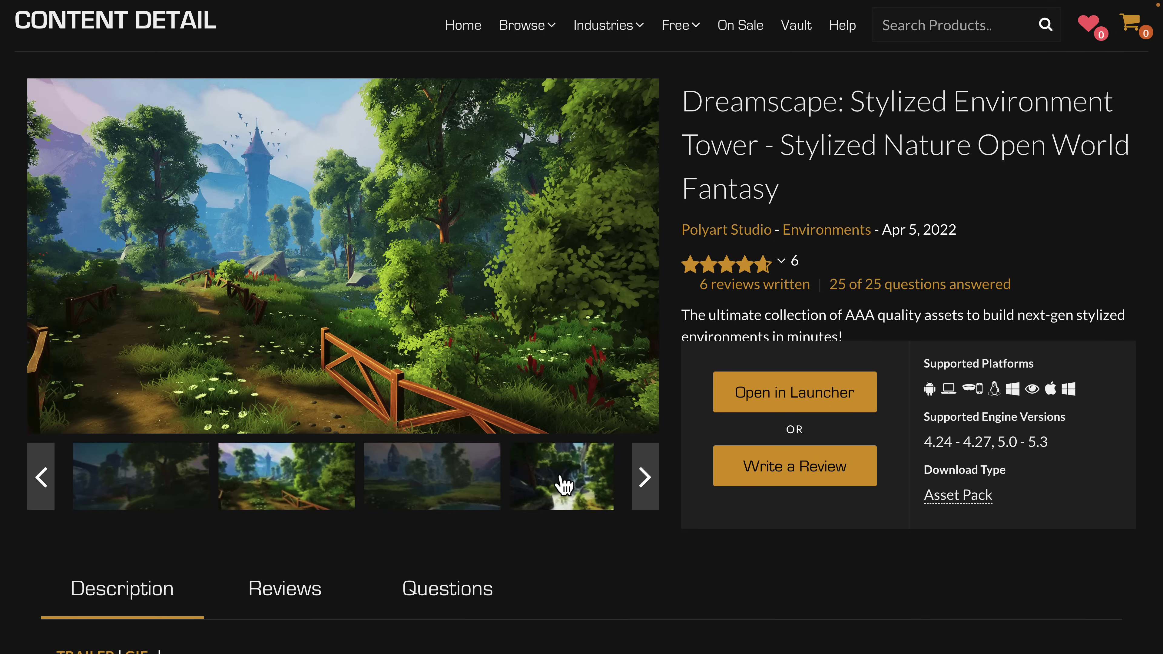
pyautogui.click(564, 485)
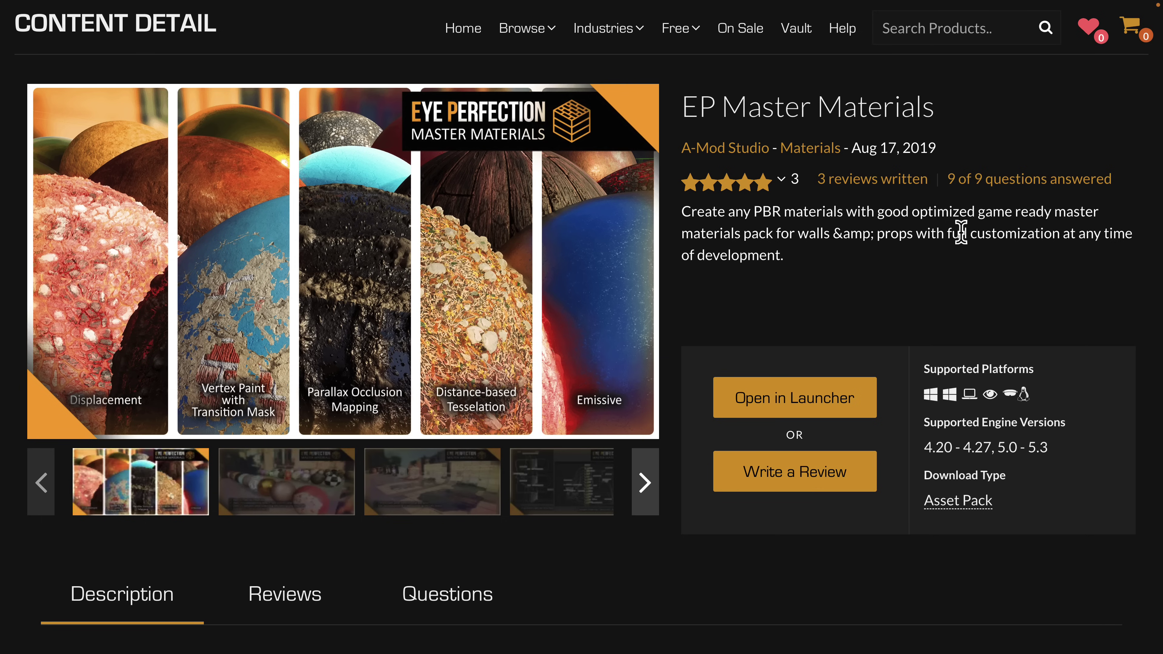
# - Read the EP Master Materials description and view its material function and vertex-paint images
pyautogui.scroll(-3, 697, 256)
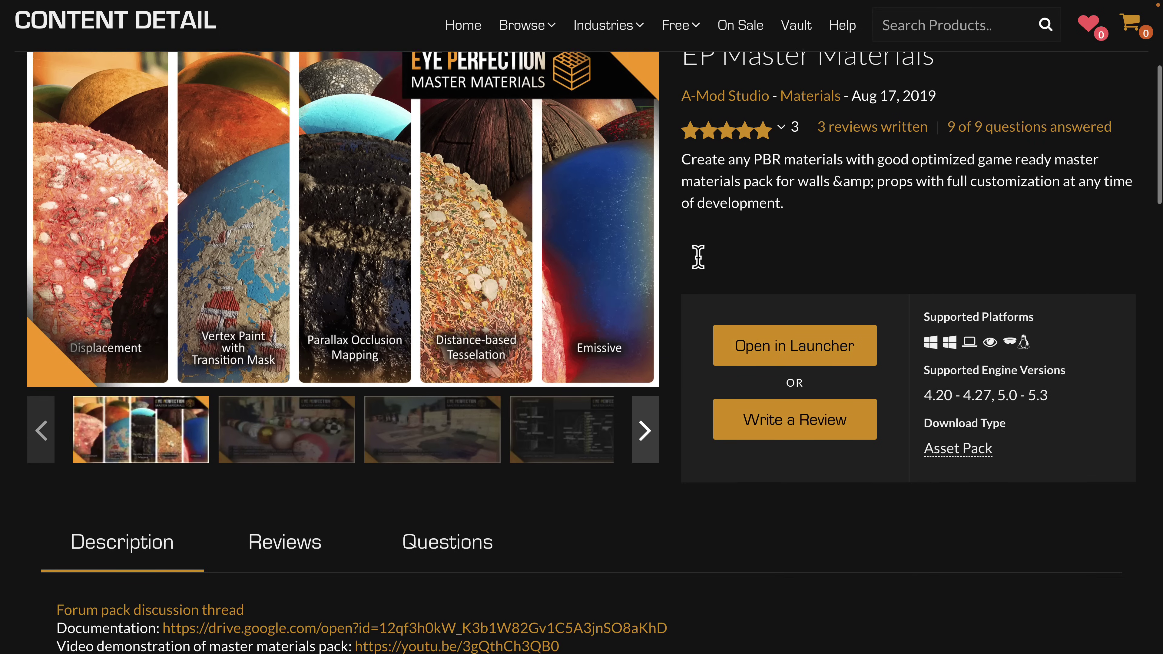
pyautogui.scroll(-12, 698, 256)
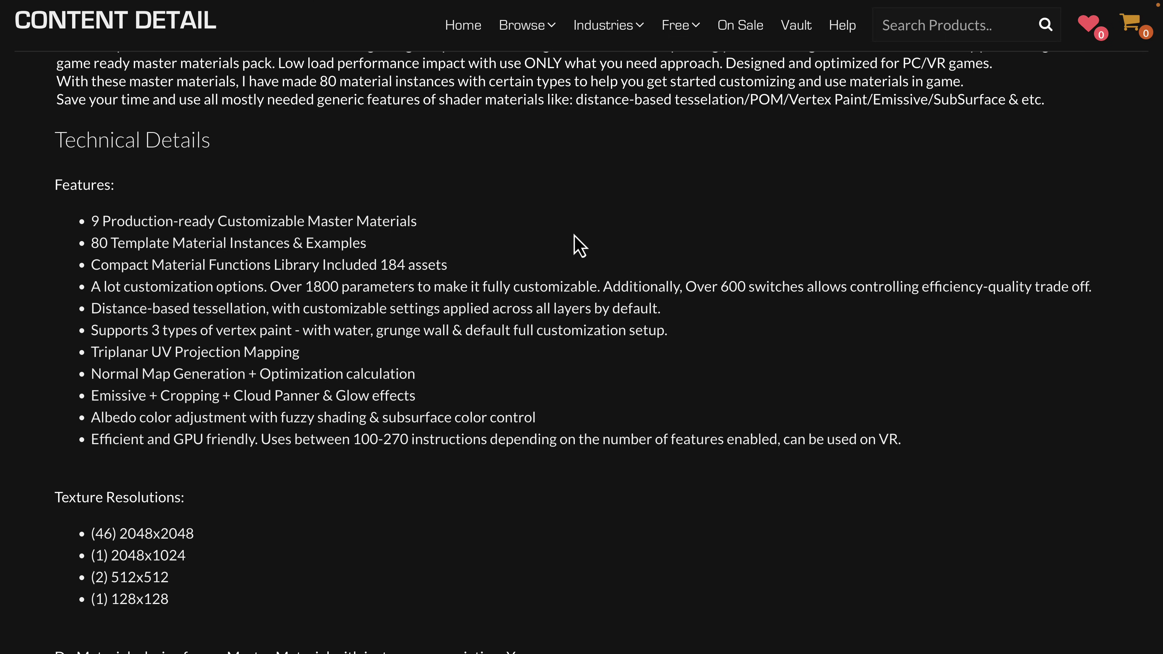
pyautogui.scroll(10, 579, 246)
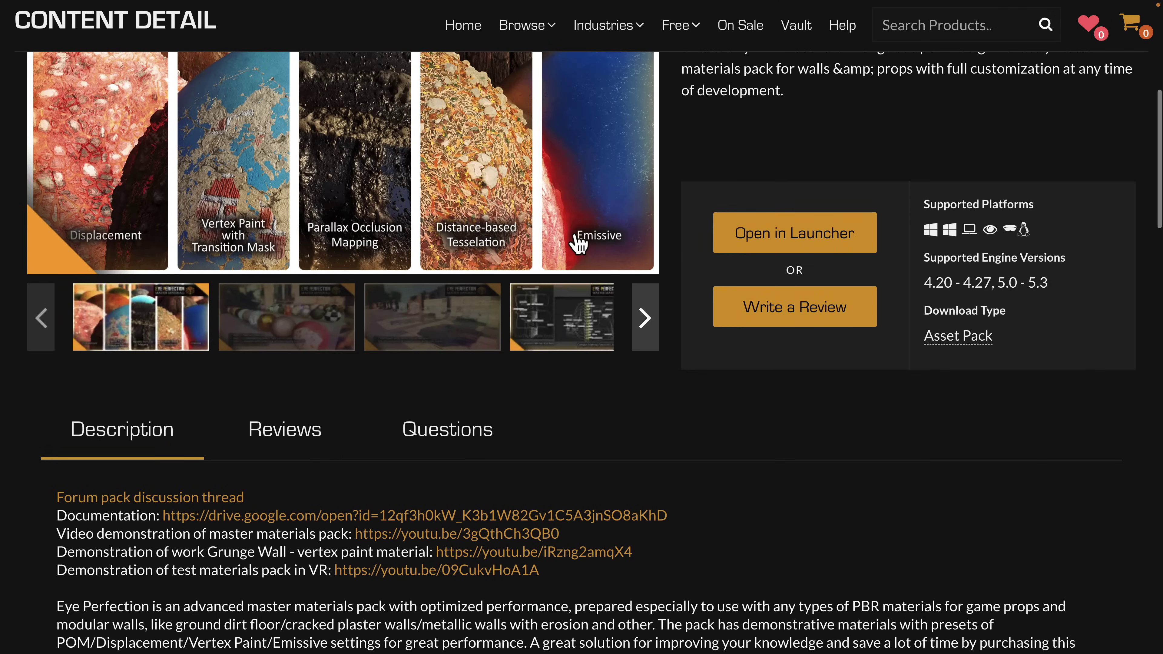
pyautogui.click(561, 316)
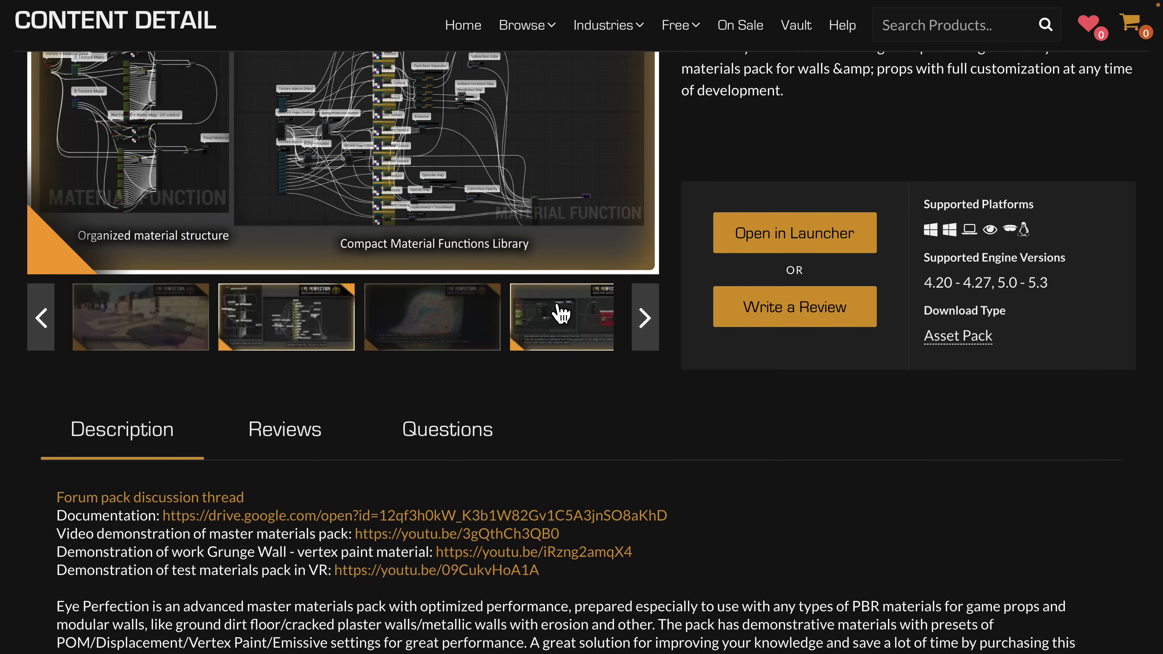
pyautogui.scroll(3, 545, 303)
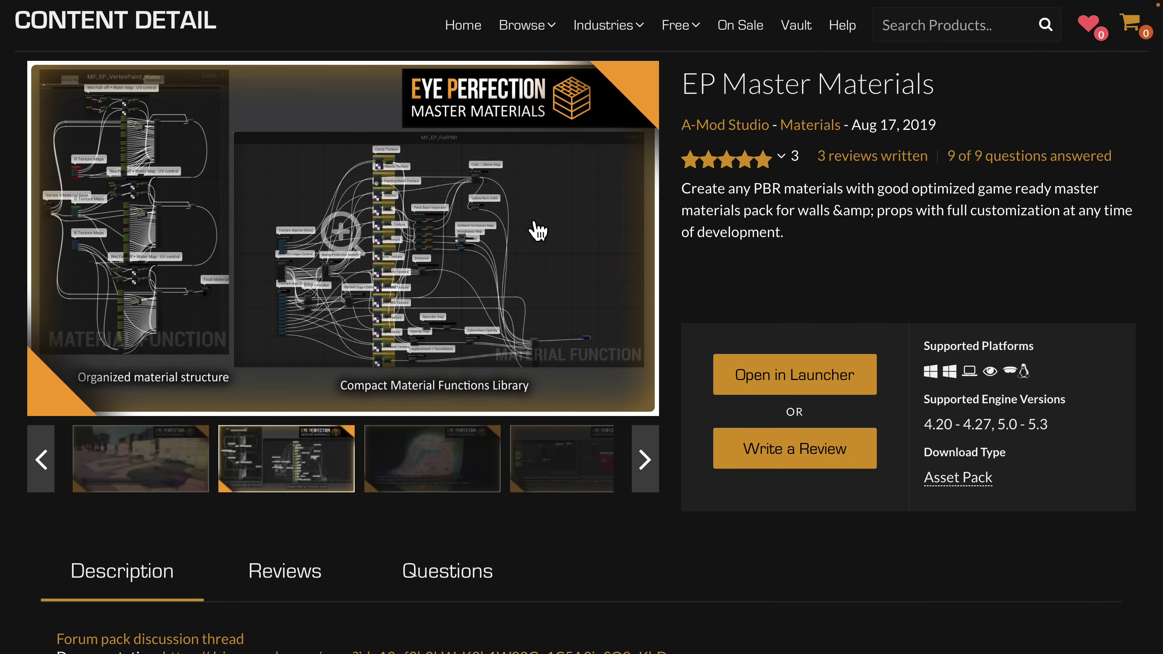
pyautogui.click(486, 467)
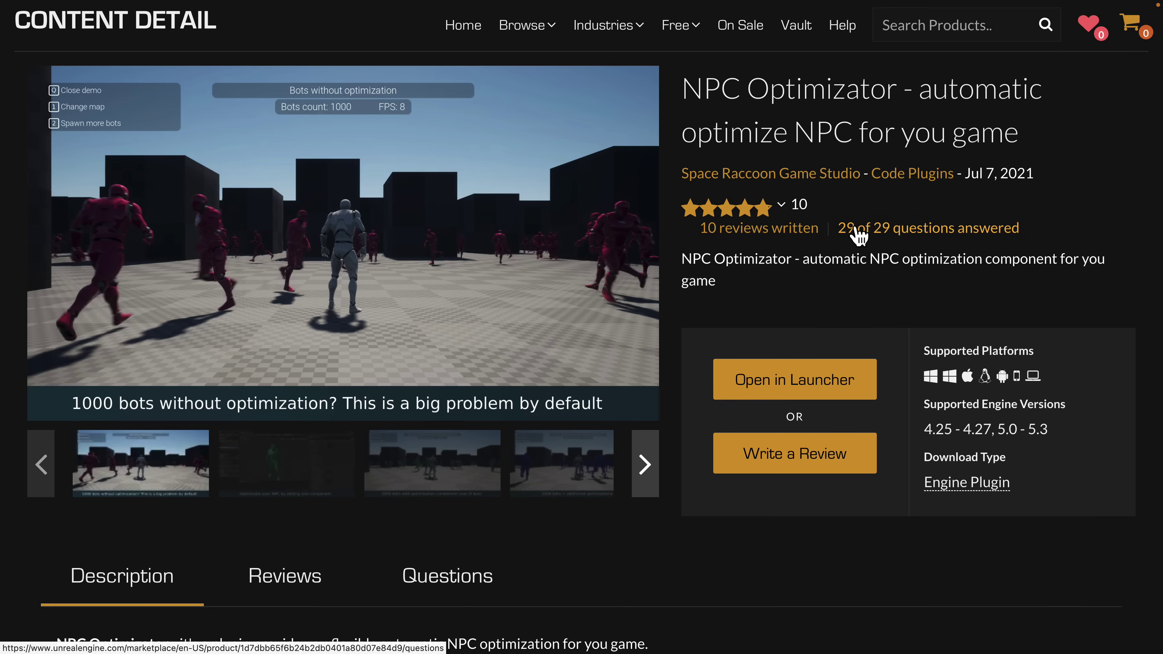
# - Scroll down through NPC Optimizator's Technical Details and feature list
pyautogui.scroll(-5, 943, 263)
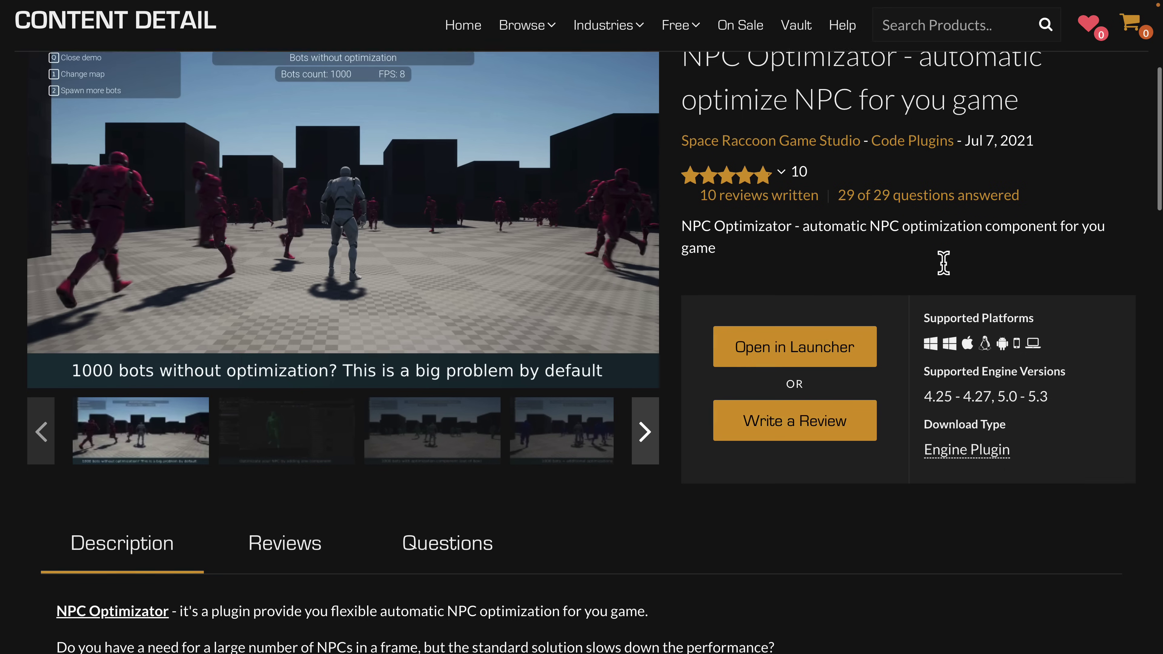
pyautogui.scroll(-2, 948, 270)
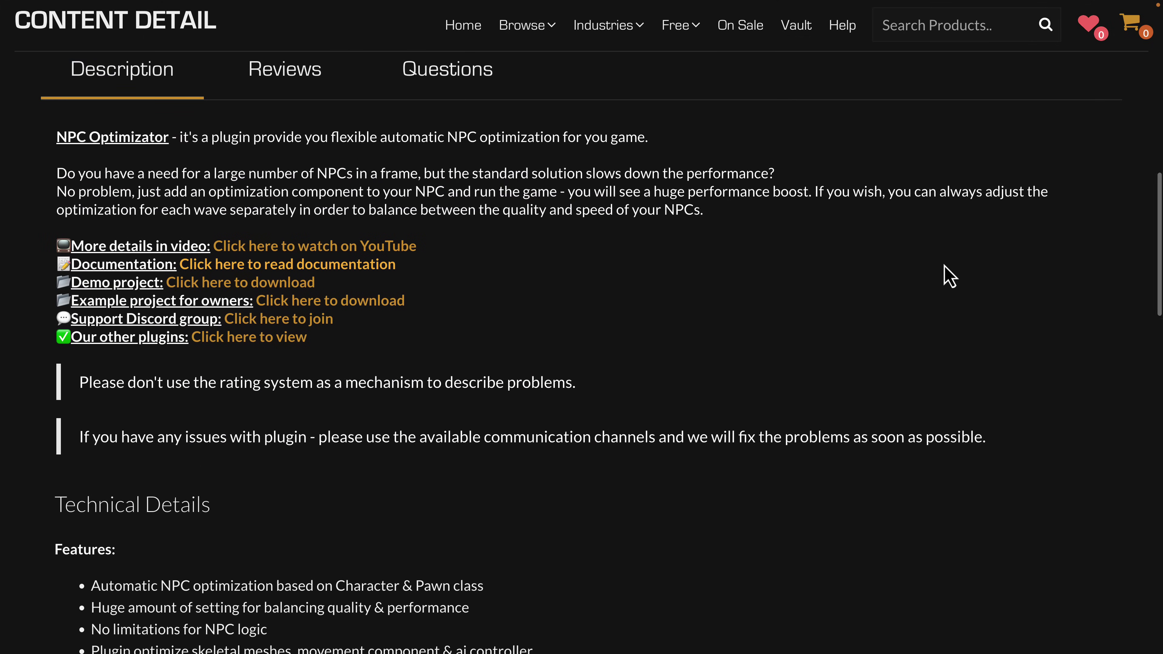
pyautogui.scroll(-1, 948, 275)
pyautogui.scroll(-3, 949, 276)
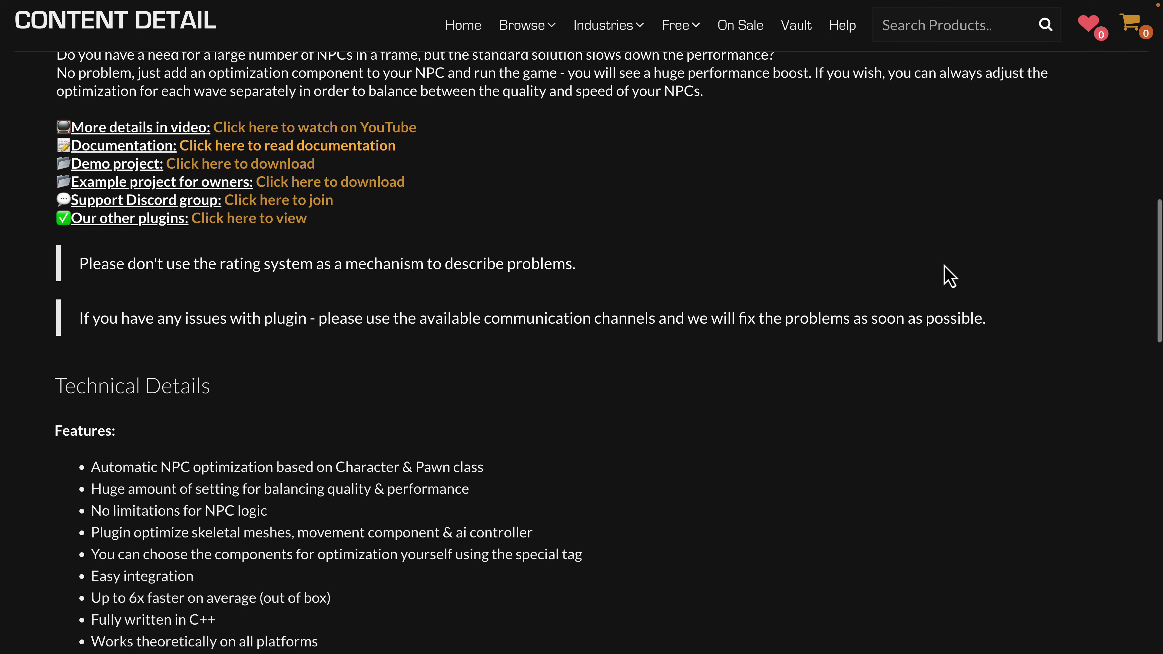
pyautogui.scroll(-2, 950, 276)
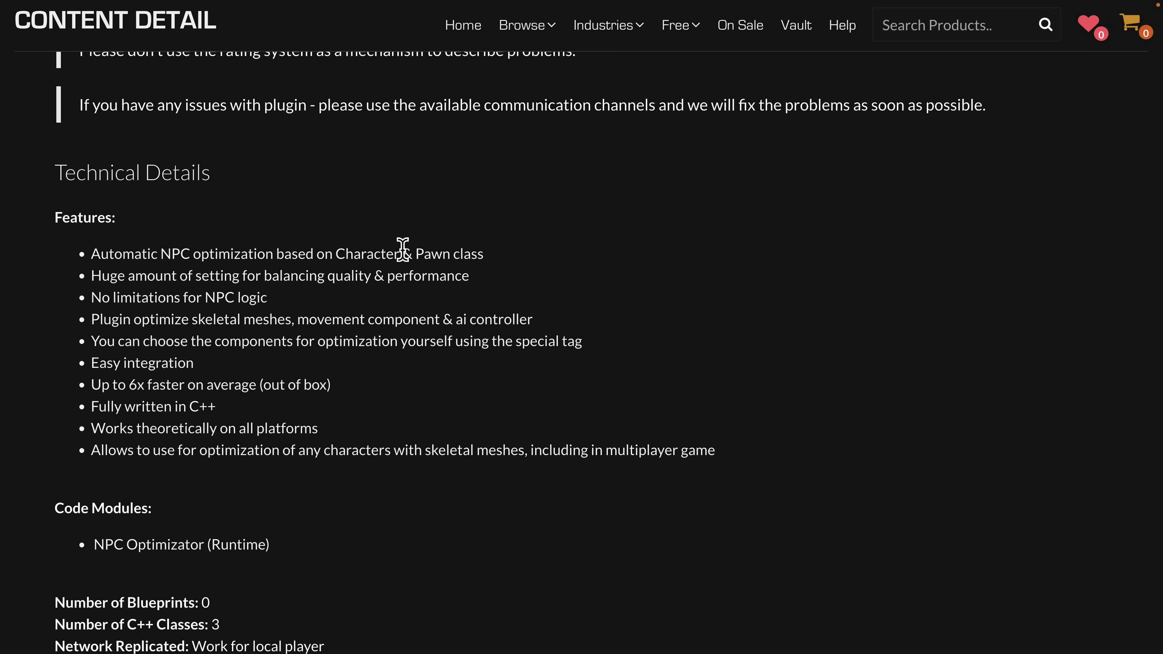
# - Glance at the Unreal Editor blueprint, return to the page, and check the star-rating breakdown
pyautogui.hotkey('ctrl', 'Left')
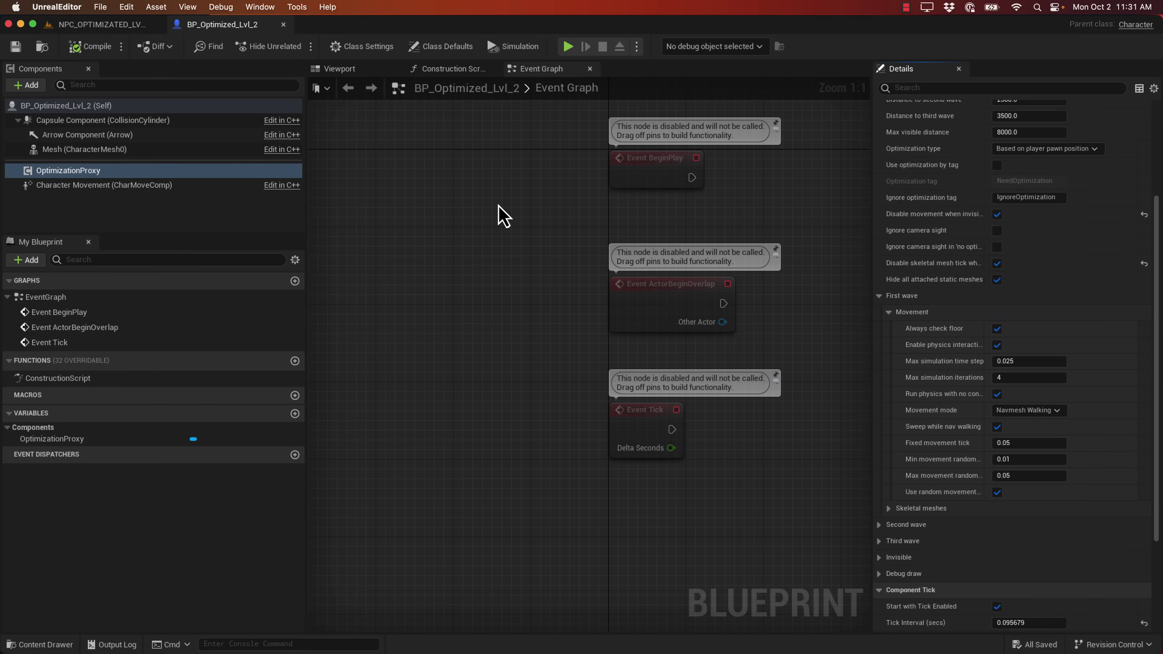
pyautogui.hotkey('ctrl', 'Right')
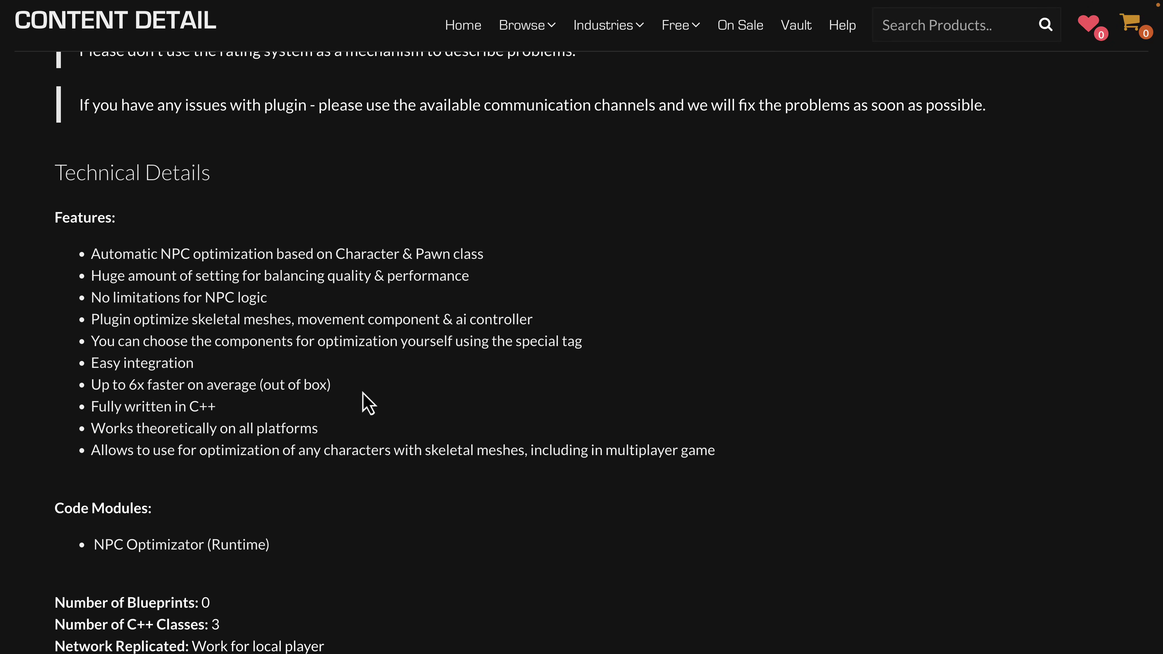
pyautogui.doubleClick(163, 426)
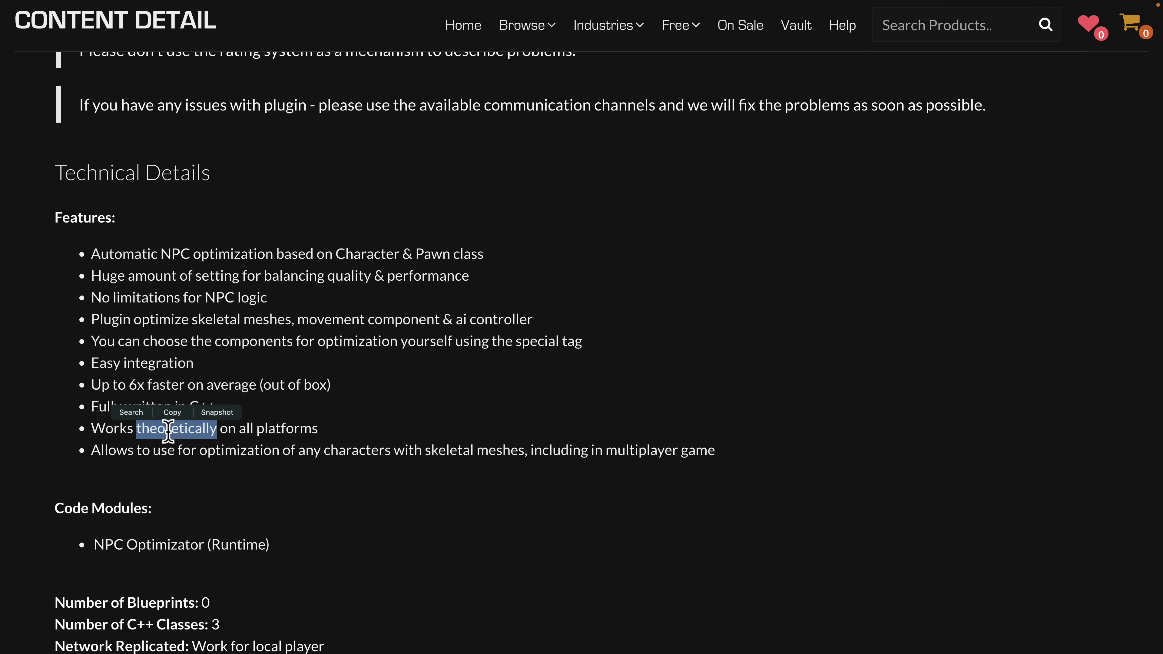
pyautogui.click(470, 393)
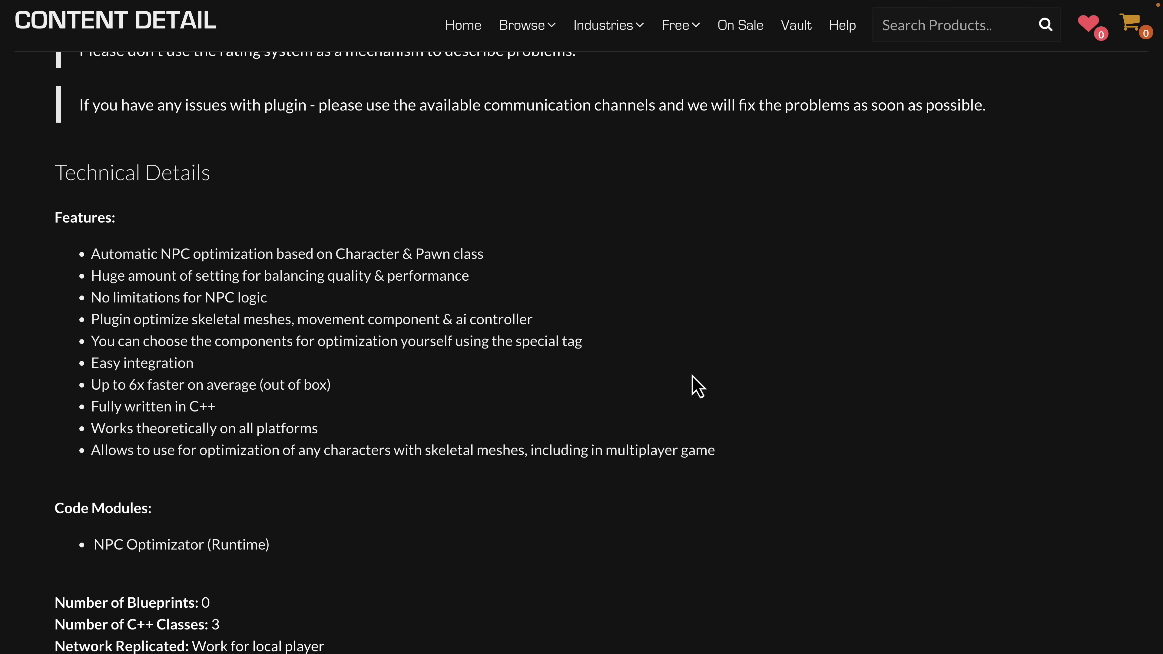
pyautogui.scroll(15, 697, 387)
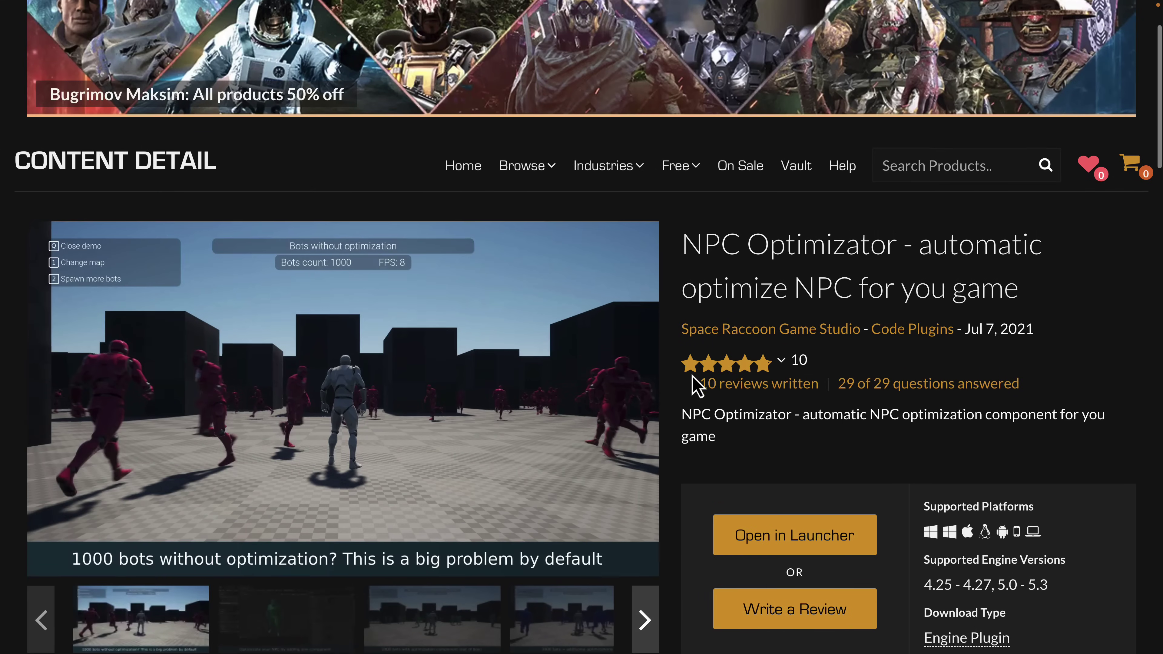
pyautogui.moveTo(698, 386)
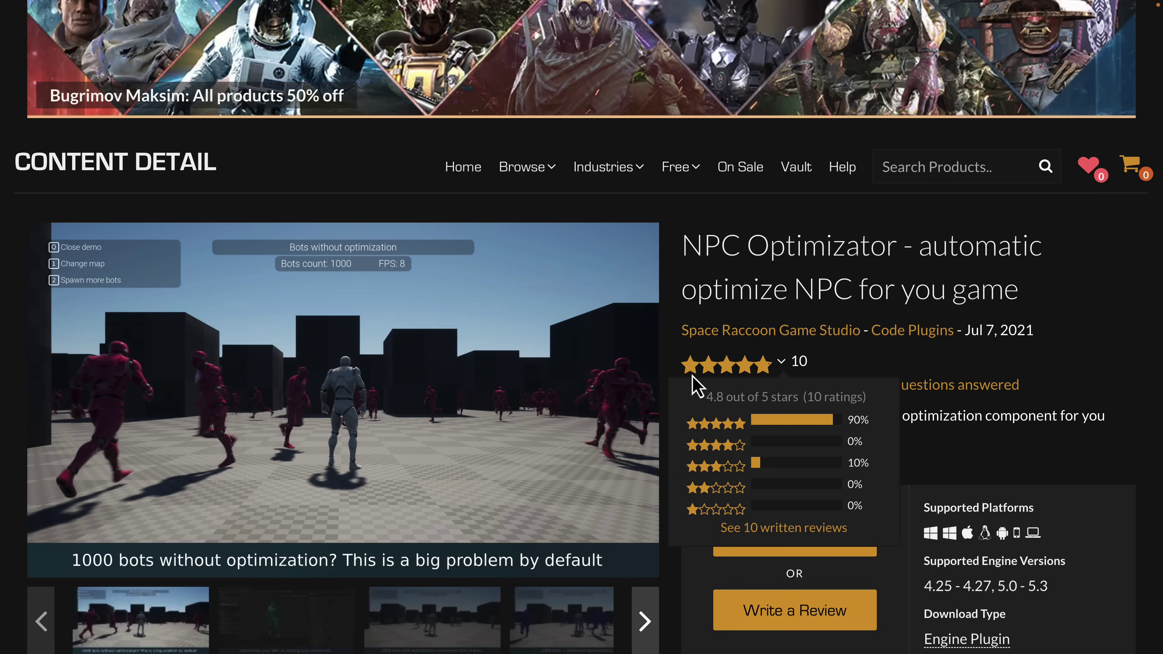
pyautogui.moveTo(696, 172)
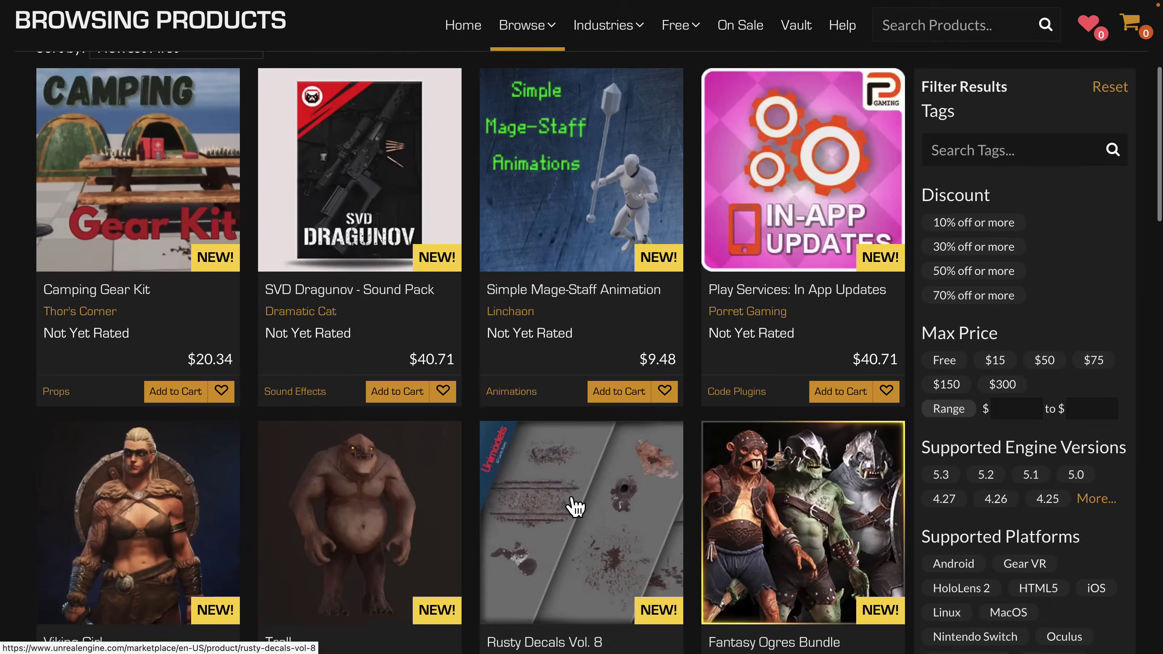
# - Filter the Marketplace to Free For The Month and scroll through the listed packs
pyautogui.scroll(7, 576, 506)
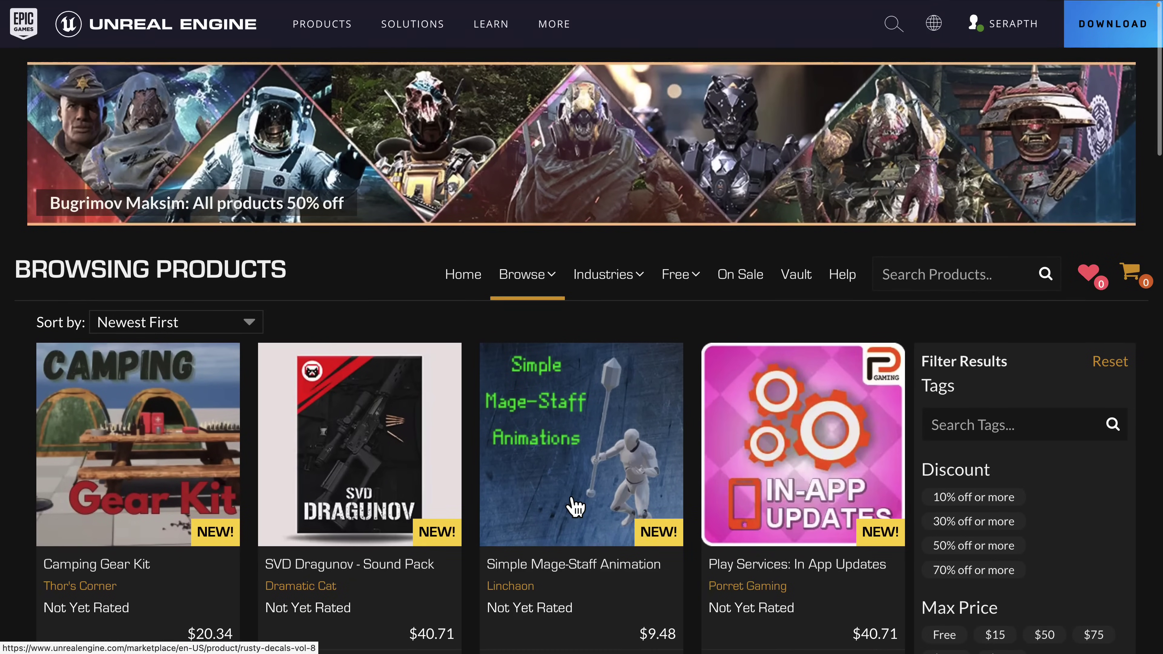
pyautogui.moveTo(694, 286)
pyautogui.click(703, 425)
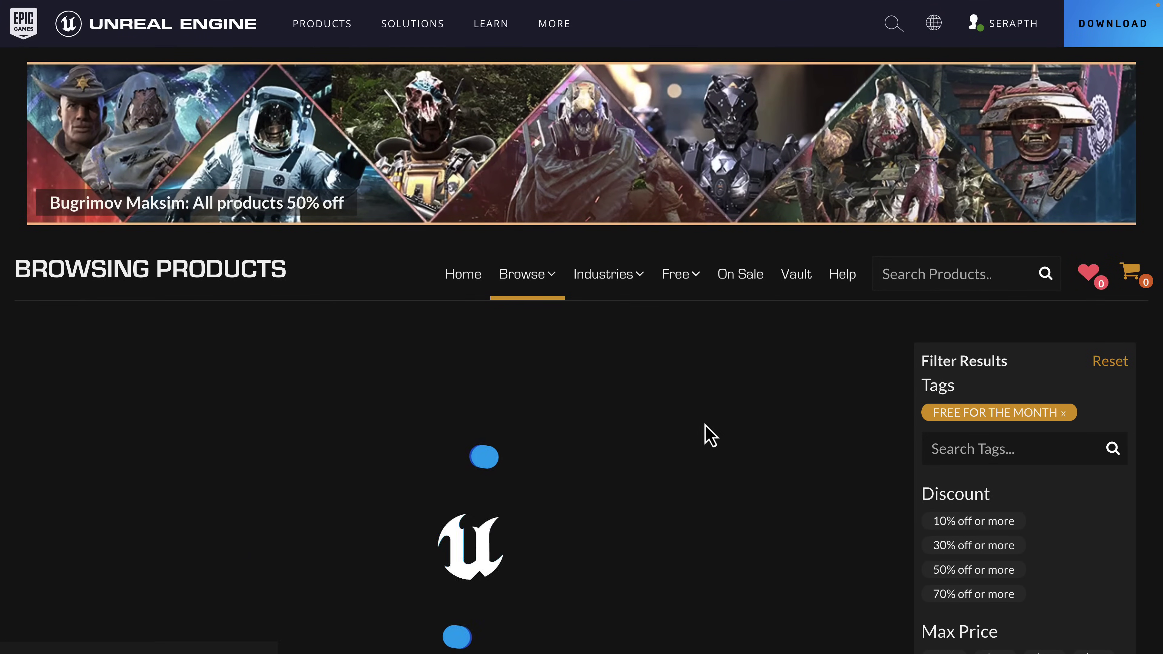
pyautogui.scroll(-8, 615, 312)
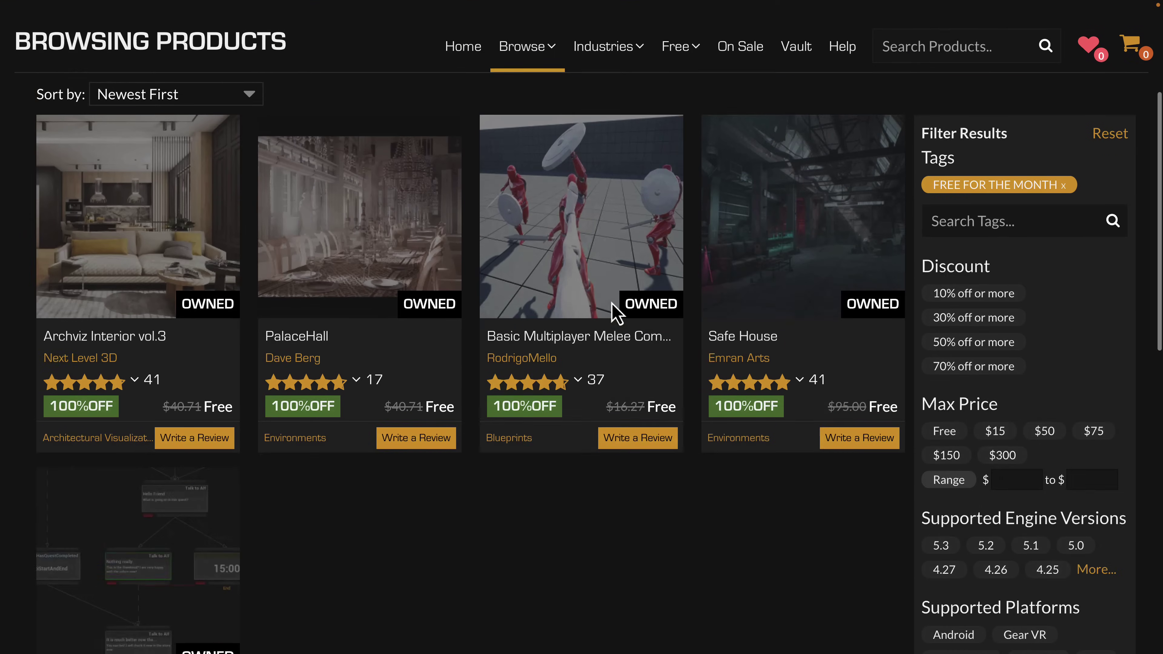
pyautogui.scroll(5, 615, 312)
pyautogui.scroll(3, 615, 312)
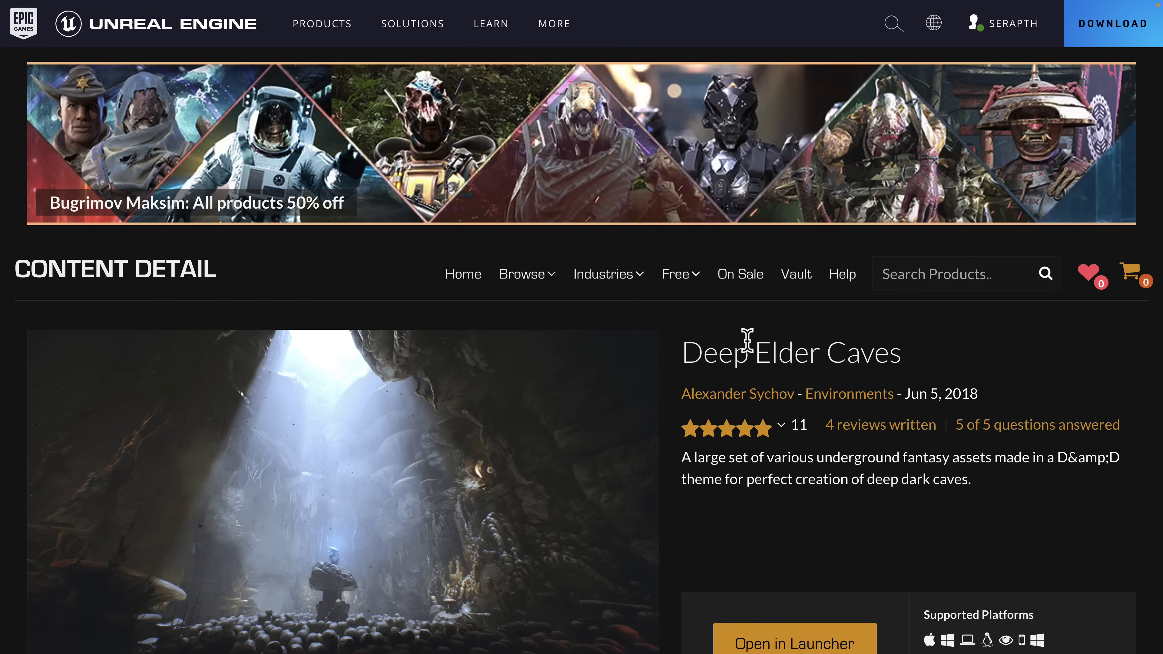
pyautogui.scroll(-5, 748, 340)
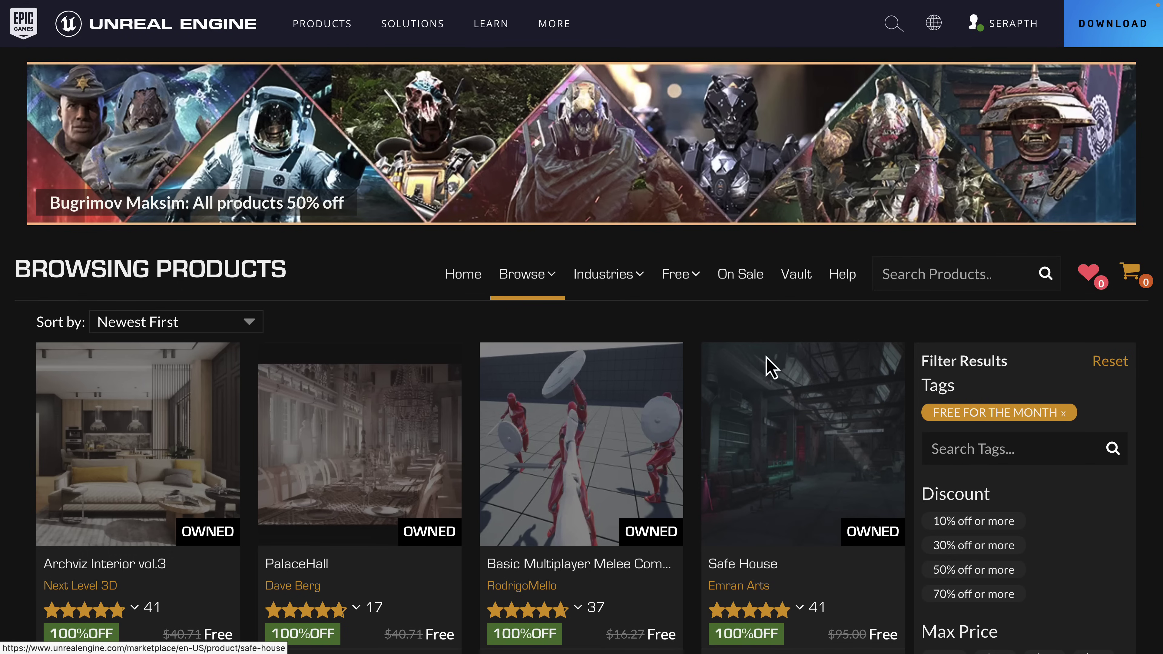
pyautogui.scroll(-1, 687, 362)
pyautogui.scroll(-3, 683, 361)
pyautogui.scroll(3, 683, 361)
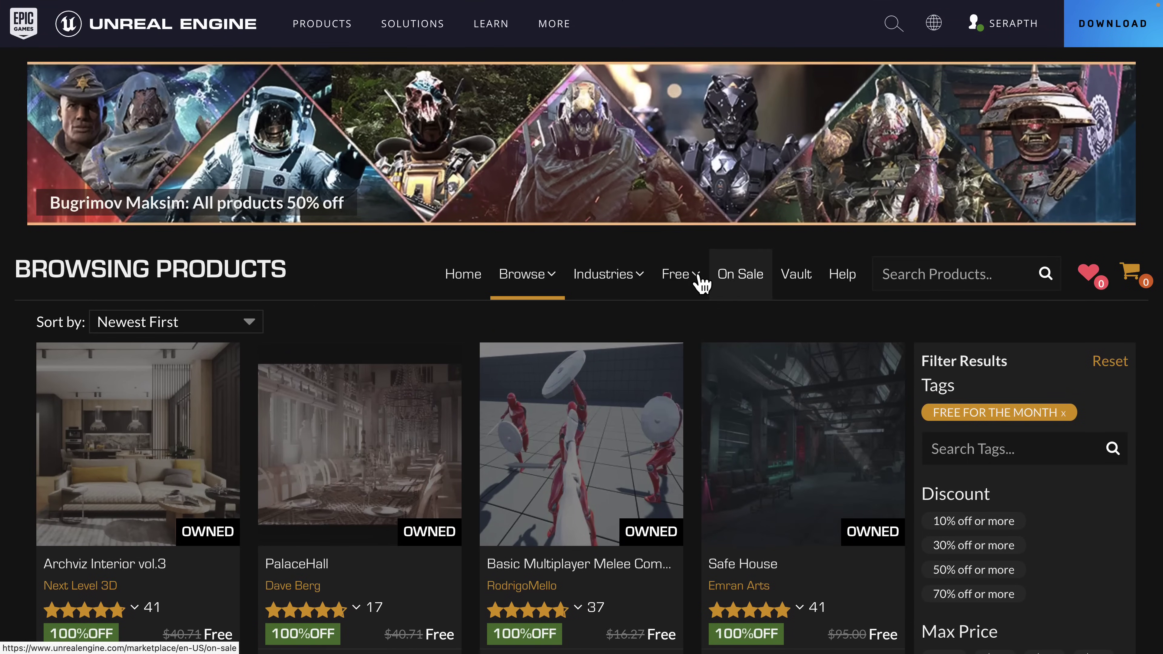
# - Choose Permanently Free Collection from the Free menu to filter by the Permanent Collection tag
pyautogui.moveTo(684, 272)
pyautogui.click(718, 449)
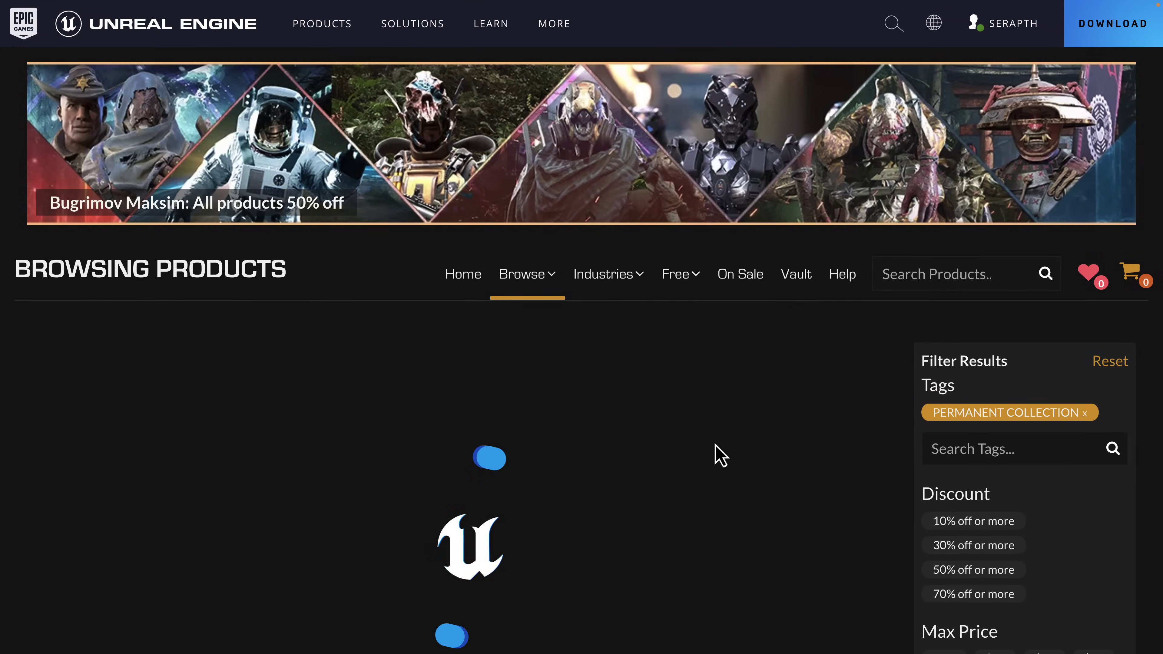